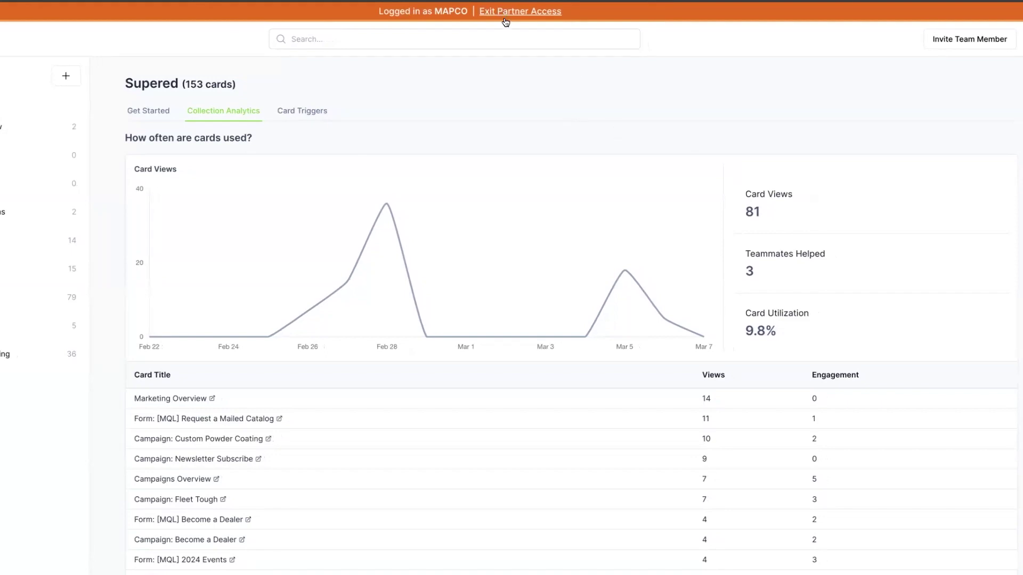
- Exit the MAPCO partner access and create a collection named Strawberry in your own account
left_click(538, 11)
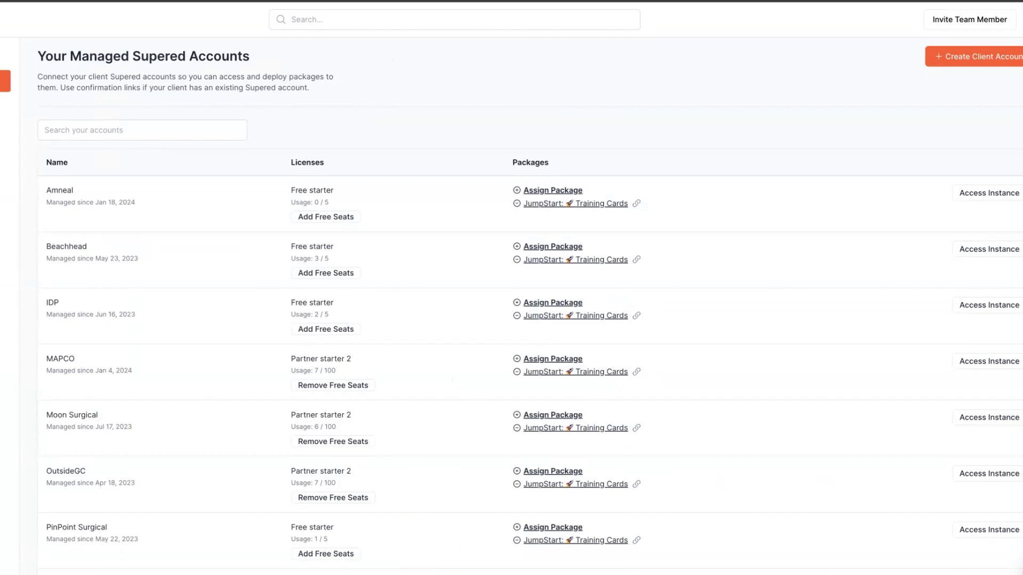
left_click(5, 151)
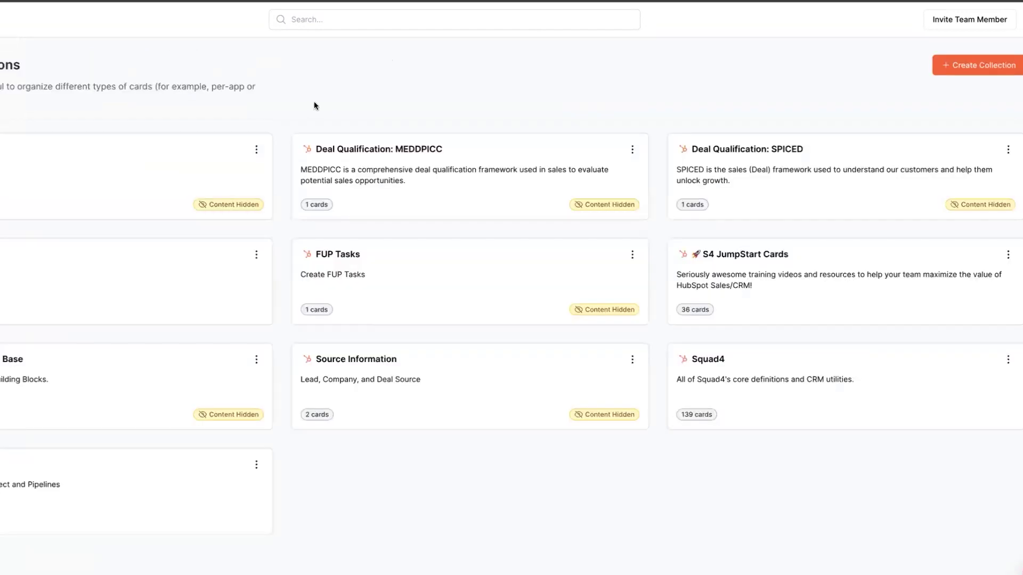
left_click(954, 65)
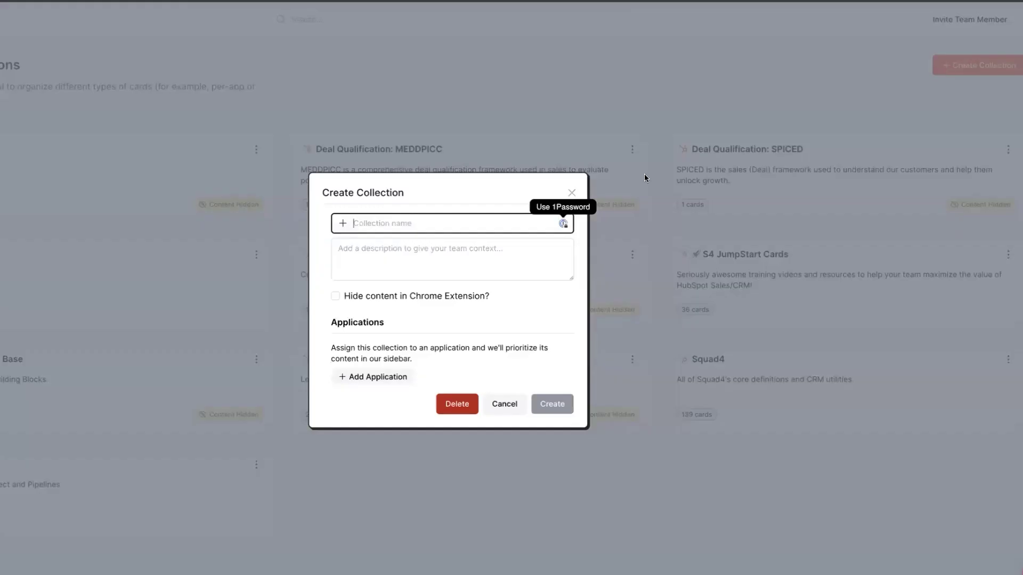
type("Strawb")
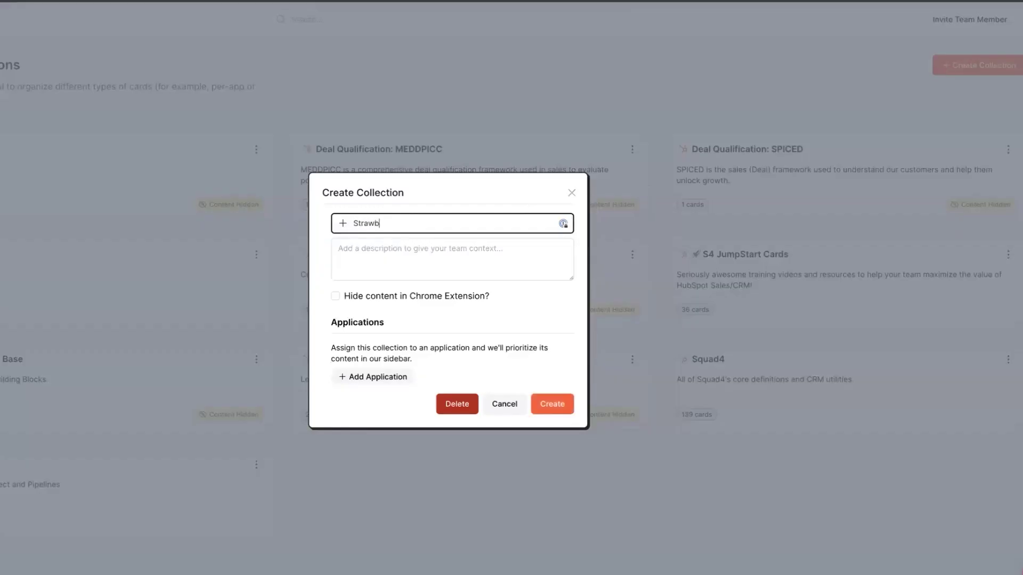
type("erry")
left_click(559, 410)
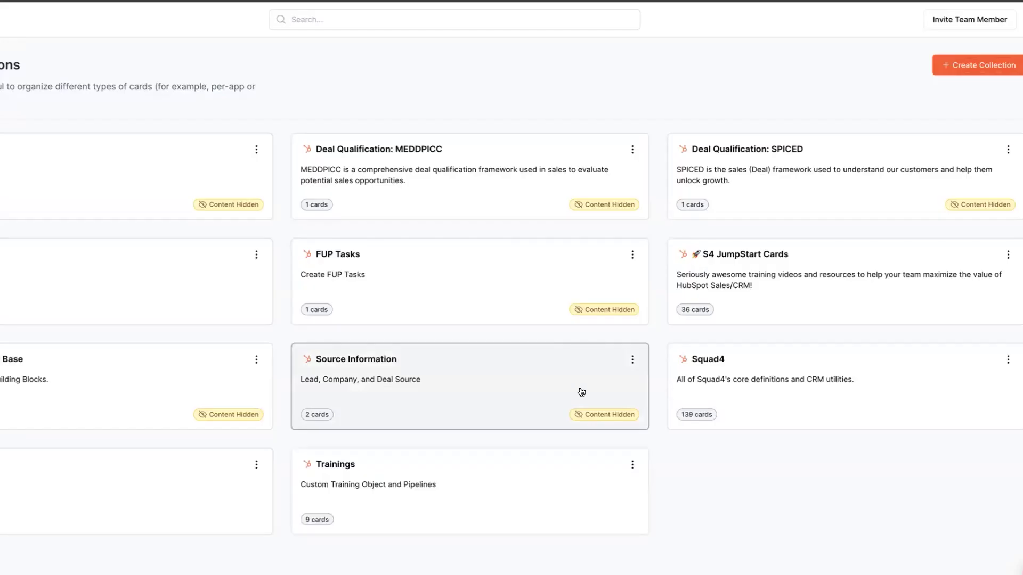
- Open the Strawberry collection and create a card titled Strawberry with the body text x
left_click(147, 487)
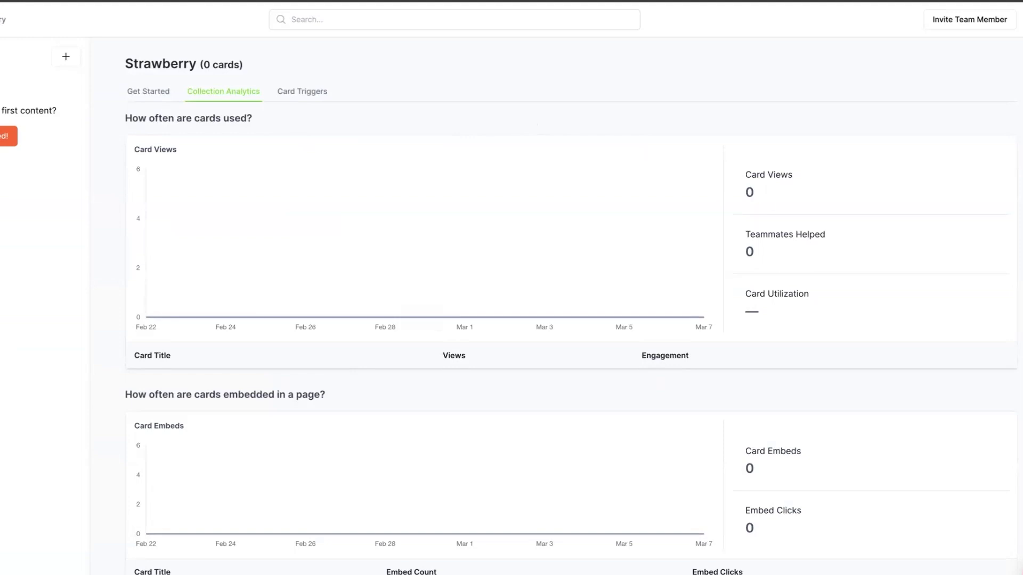
left_click(68, 54)
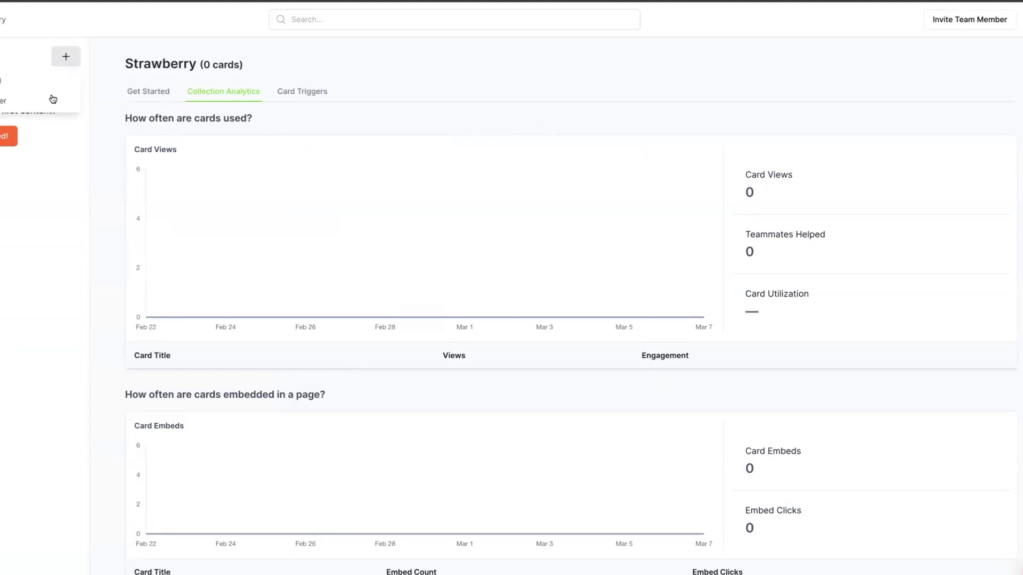
left_click(30, 80)
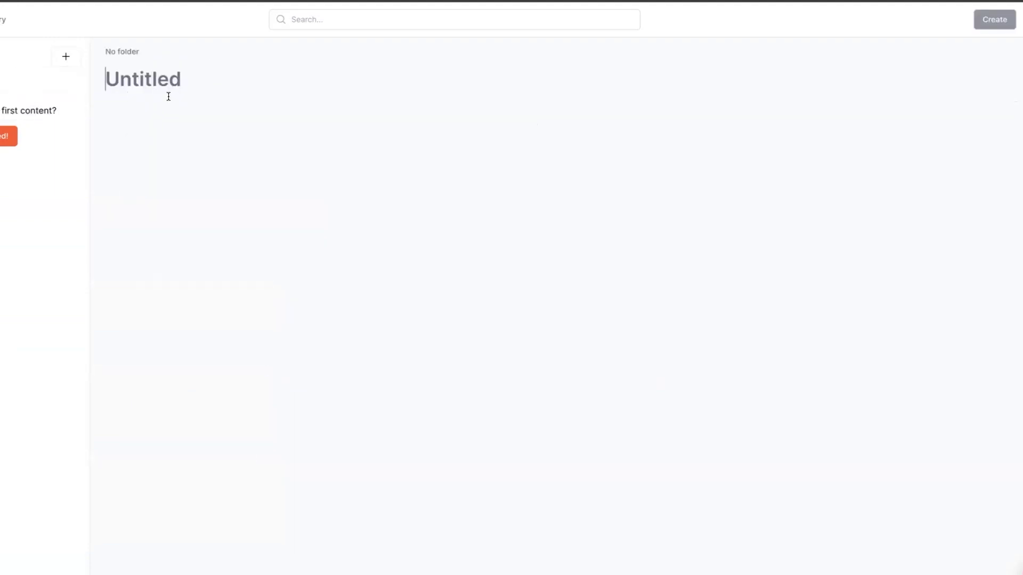
left_click(173, 81)
type("St")
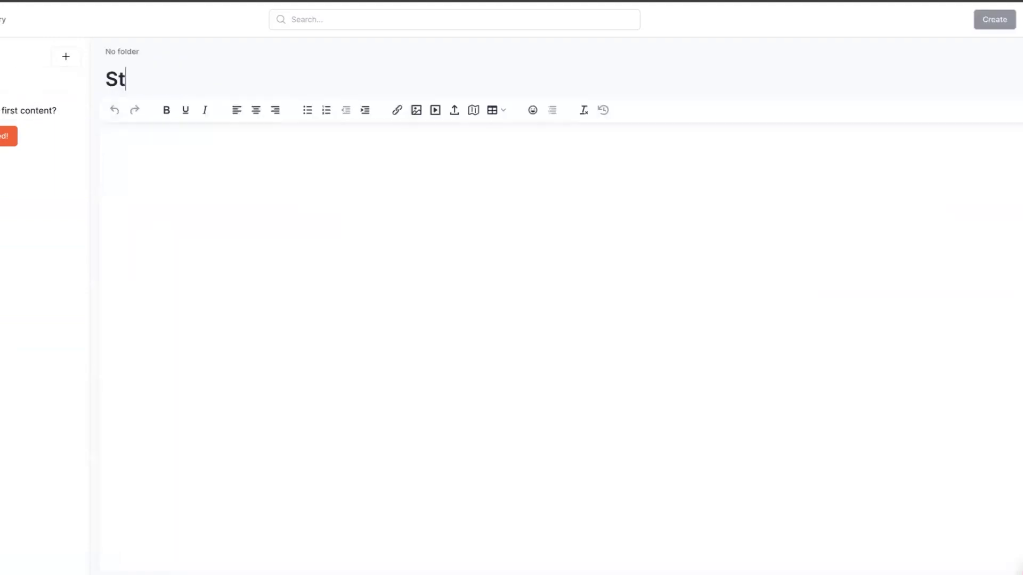
type("rawberry")
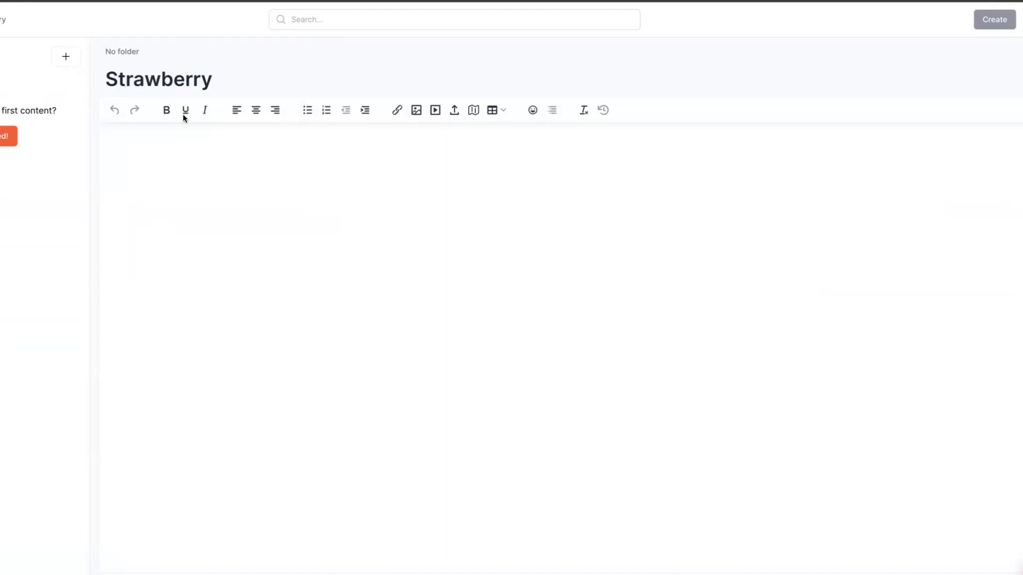
left_click(194, 169)
type("x")
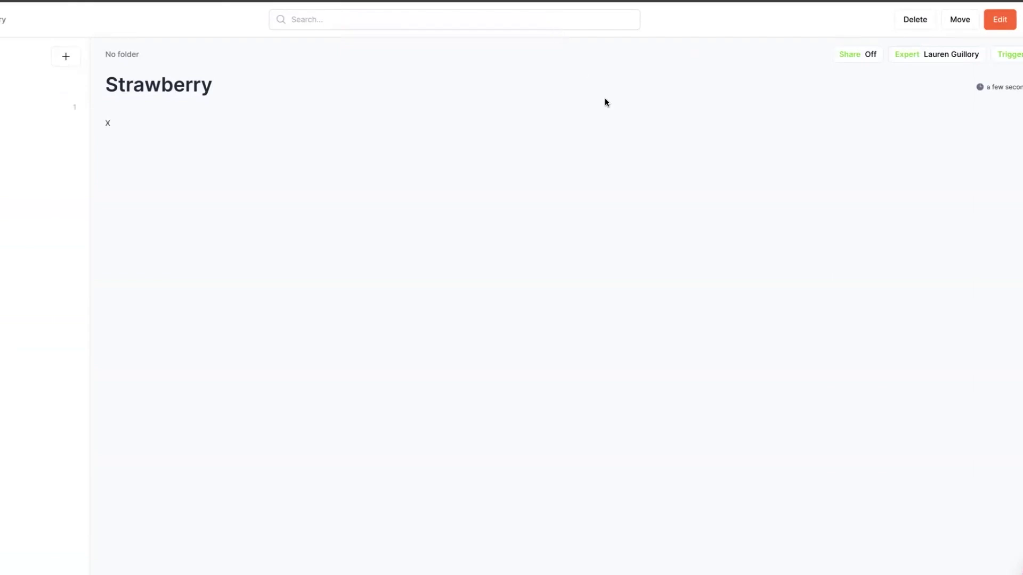
- Edit the Strawberry card to clear its body text, and start inserting a map by recording the mail inbox tab
left_click(1000, 19)
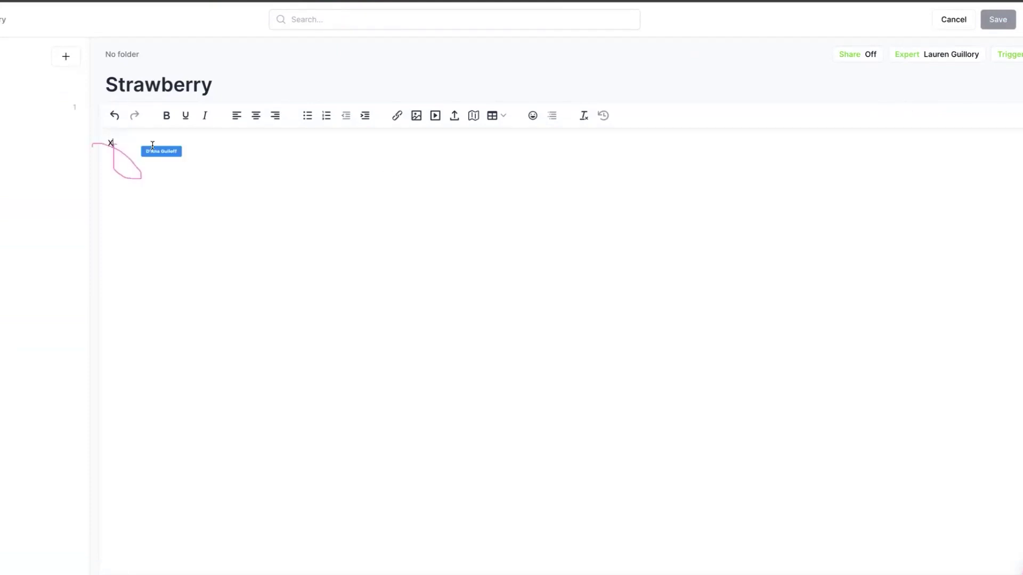
key("BackSpace")
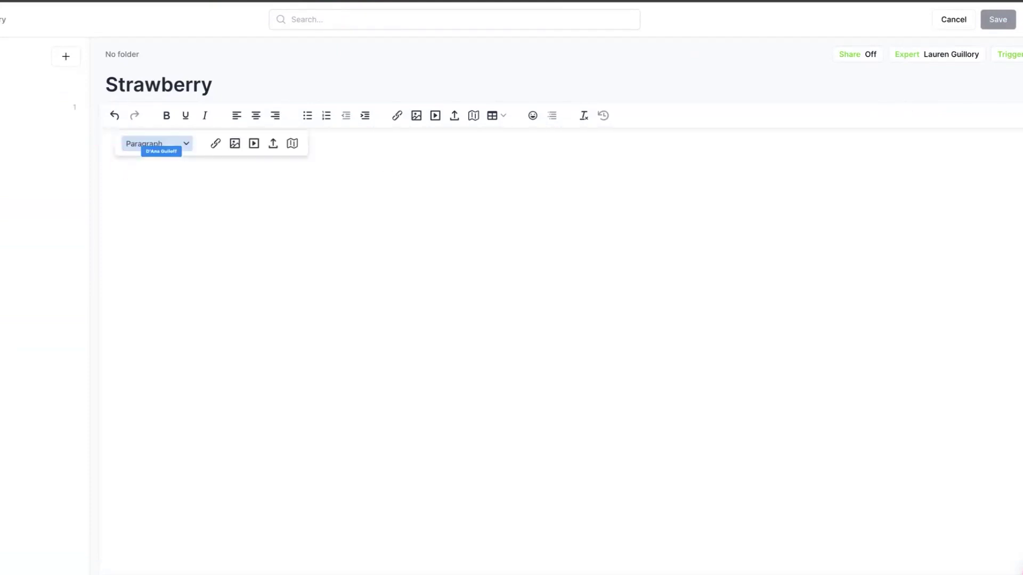
left_click(292, 143)
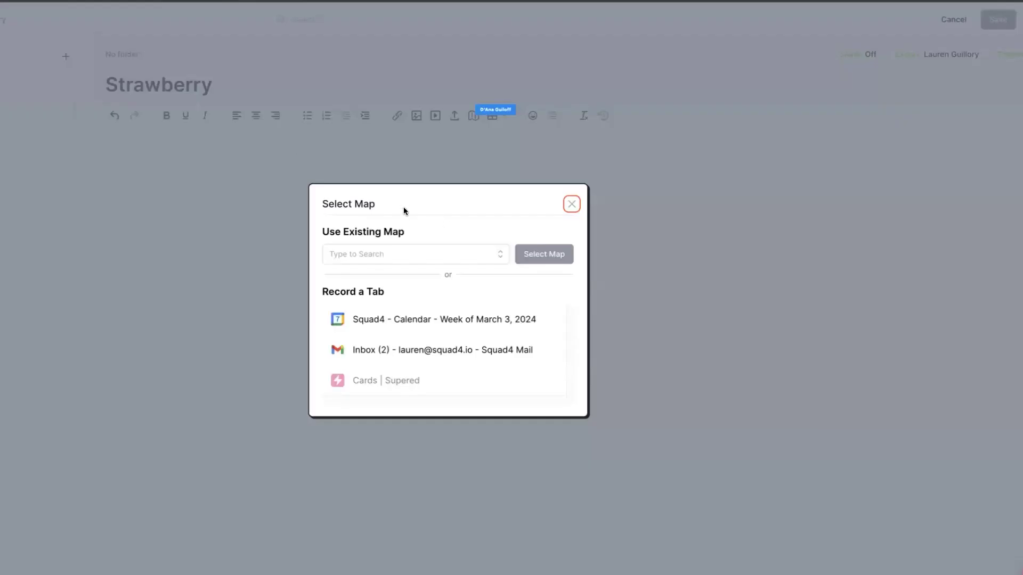
left_click(408, 254)
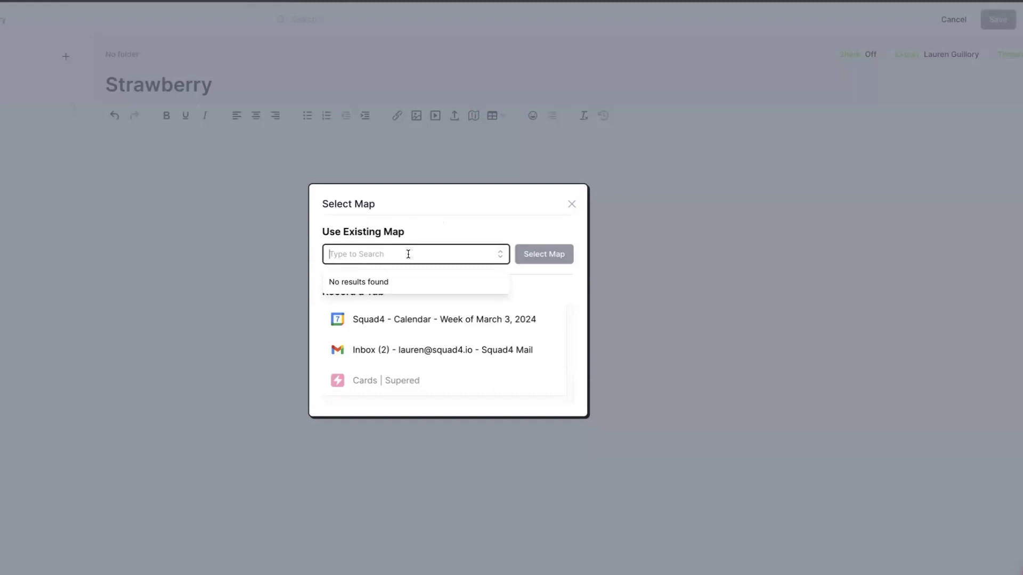
left_click(420, 354)
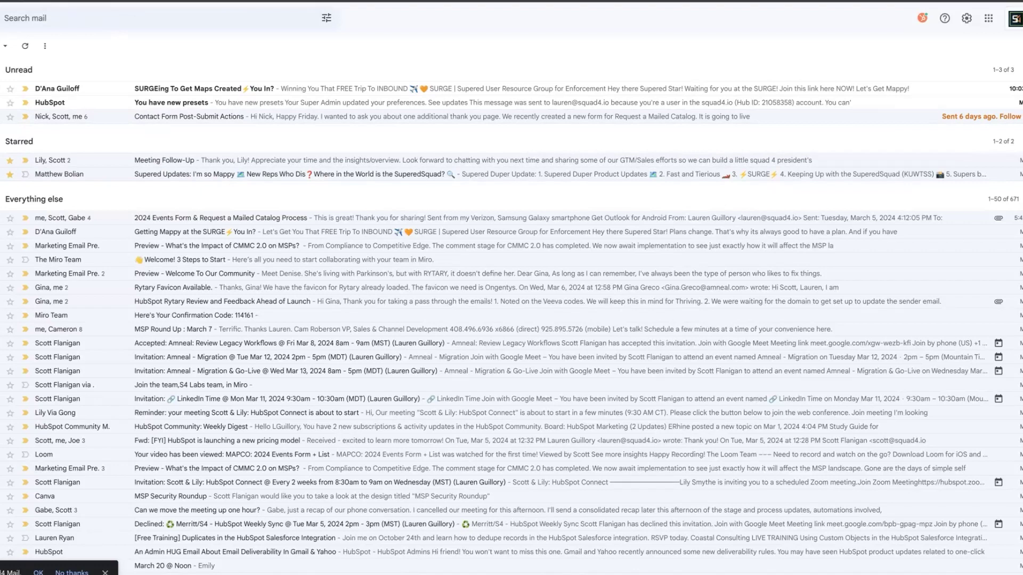
- Switch to HubSpot and open the marketing email overview
key("super+t")
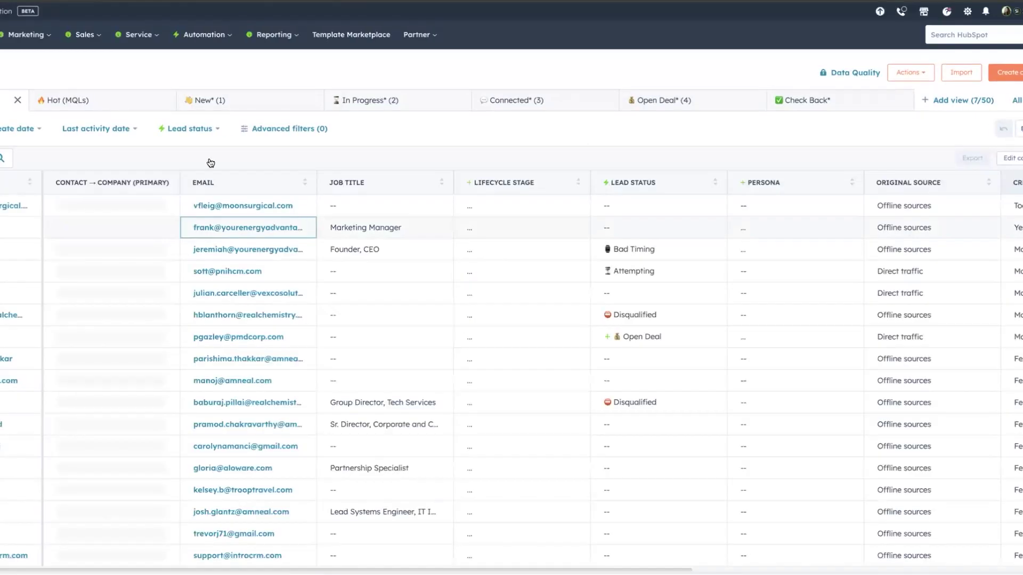
left_click(31, 38)
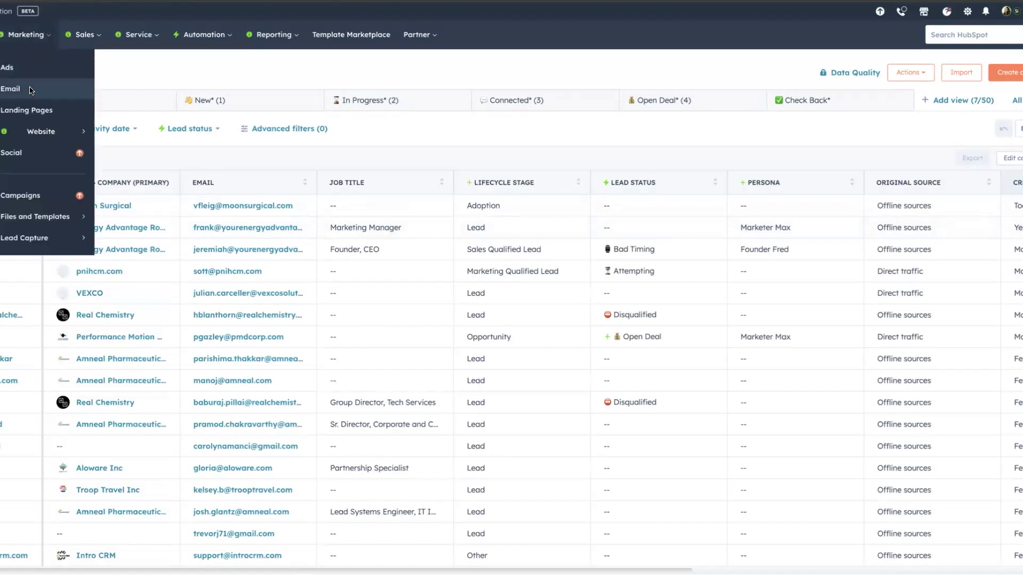
left_click(30, 90)
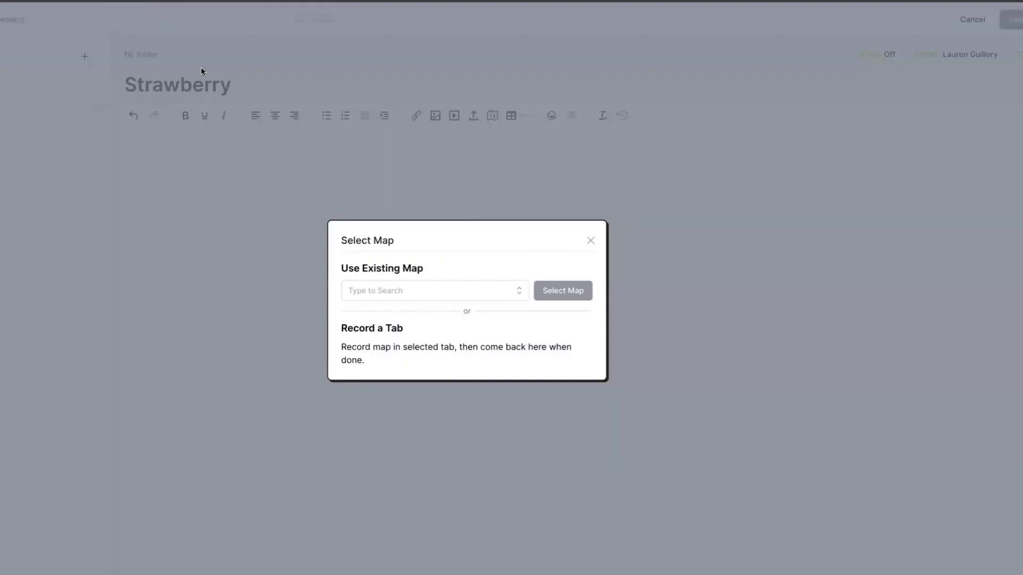
- Switch back to Supered and look for an existing map to use in the card
left_click(464, 290)
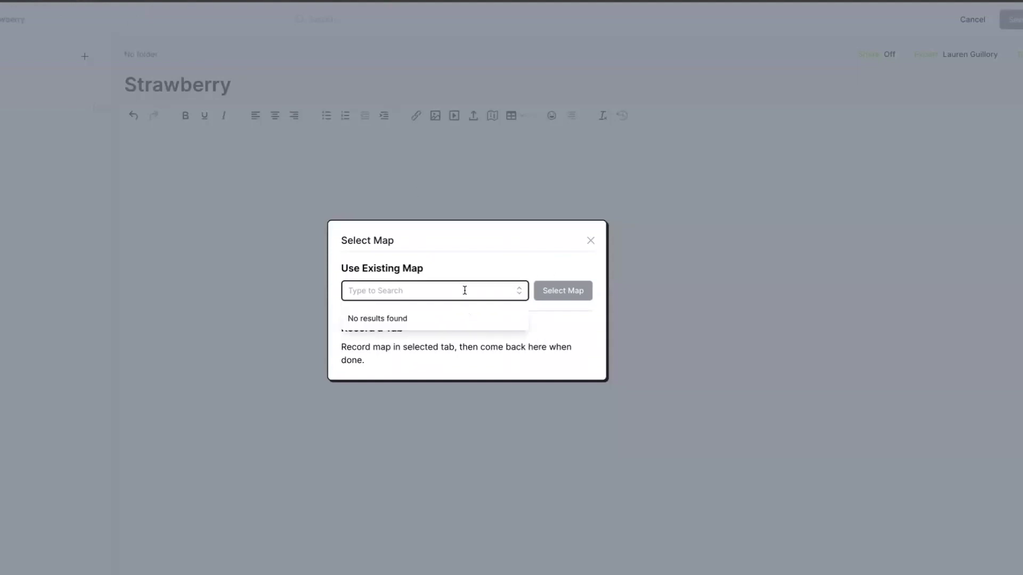
left_click(565, 293)
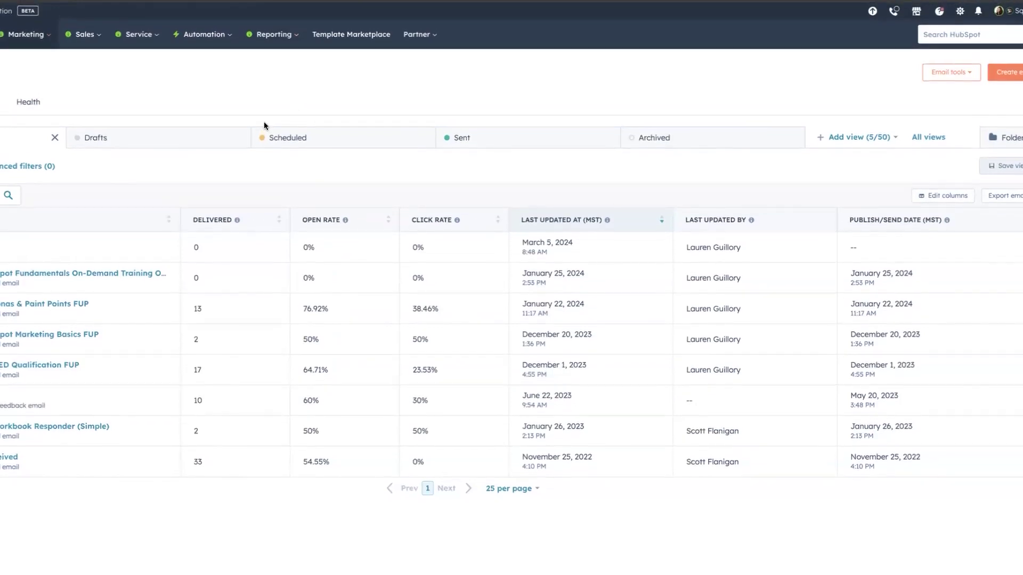
mouse_move(267, 132)
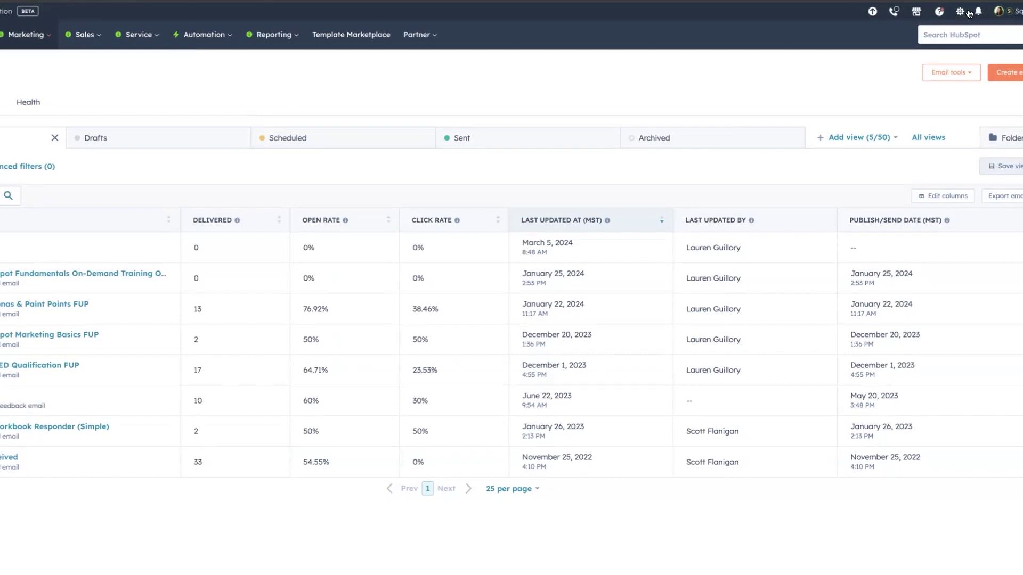
left_click(998, 11)
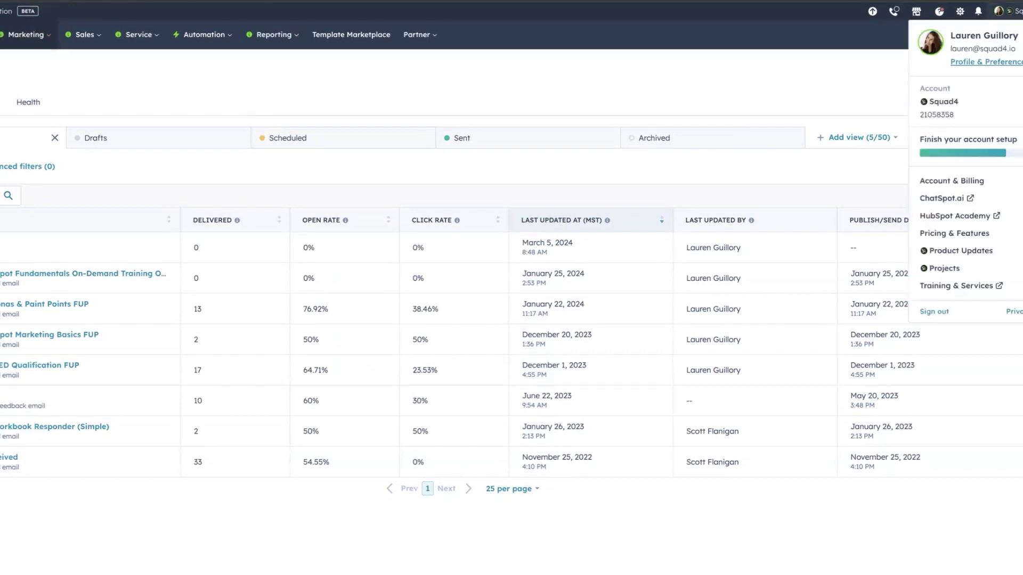
key("Escape")
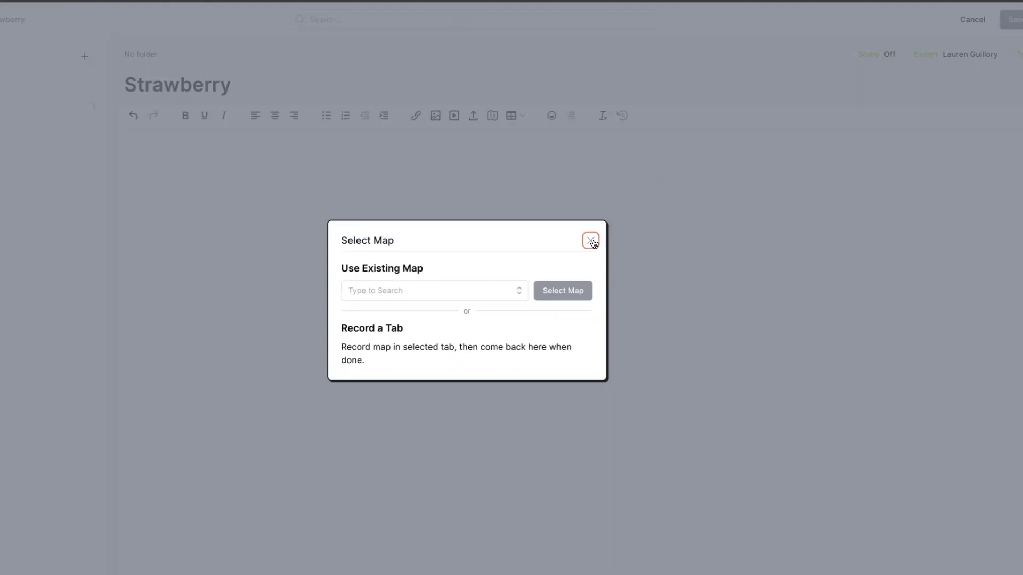
- Close the Select Map dialog and start recording a new map from the Supered extension on HubSpot's marketing email page
left_click(592, 241)
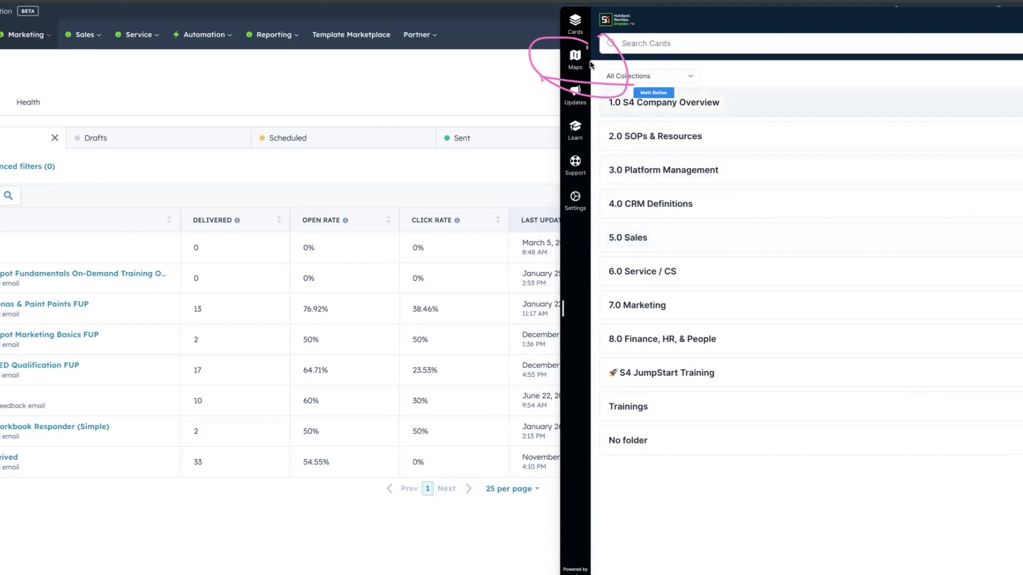
left_click(575, 56)
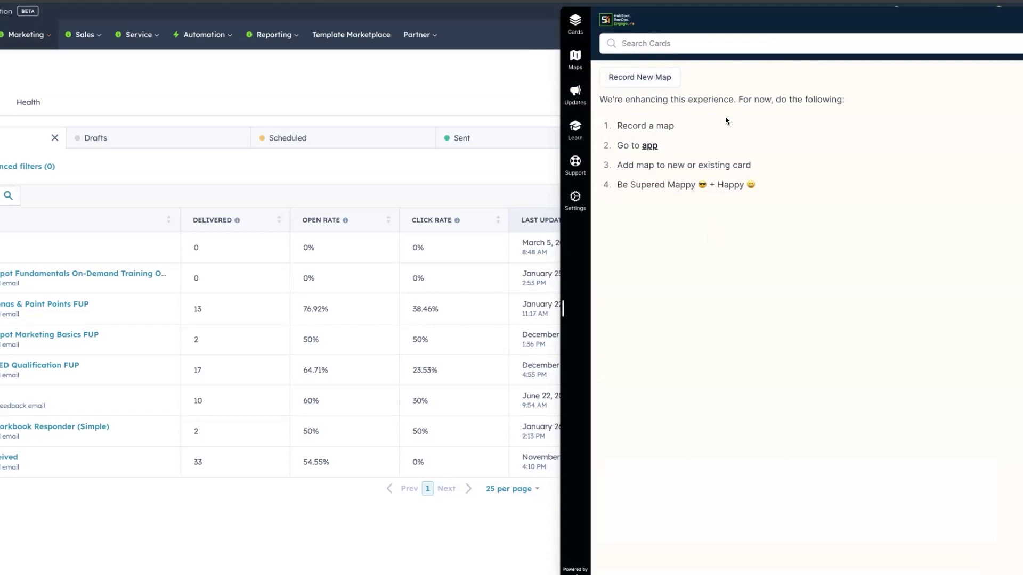
left_click(643, 80)
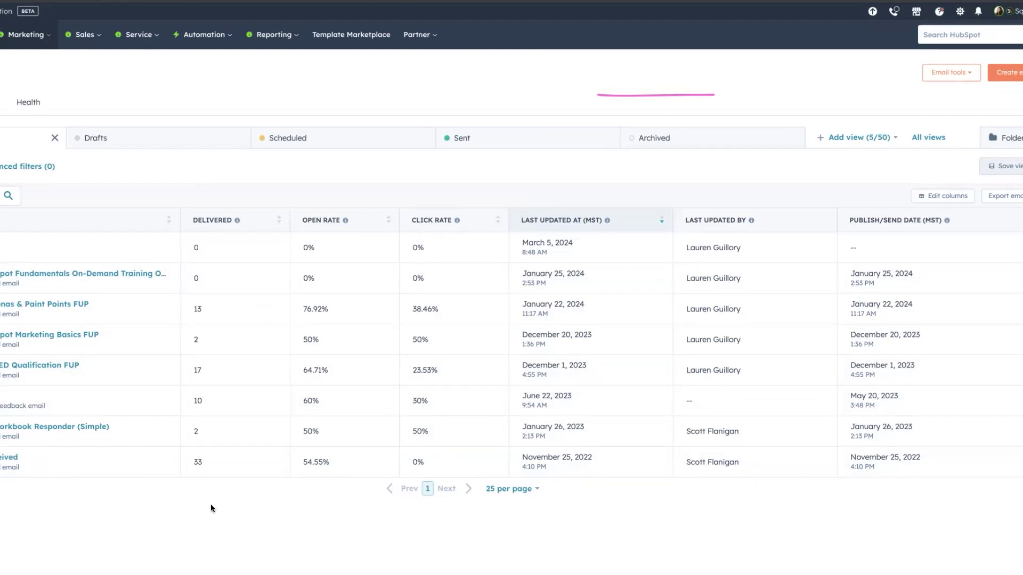
- Create a regular email from the Welcome template and dismiss the guided layout tour
left_click(1005, 73)
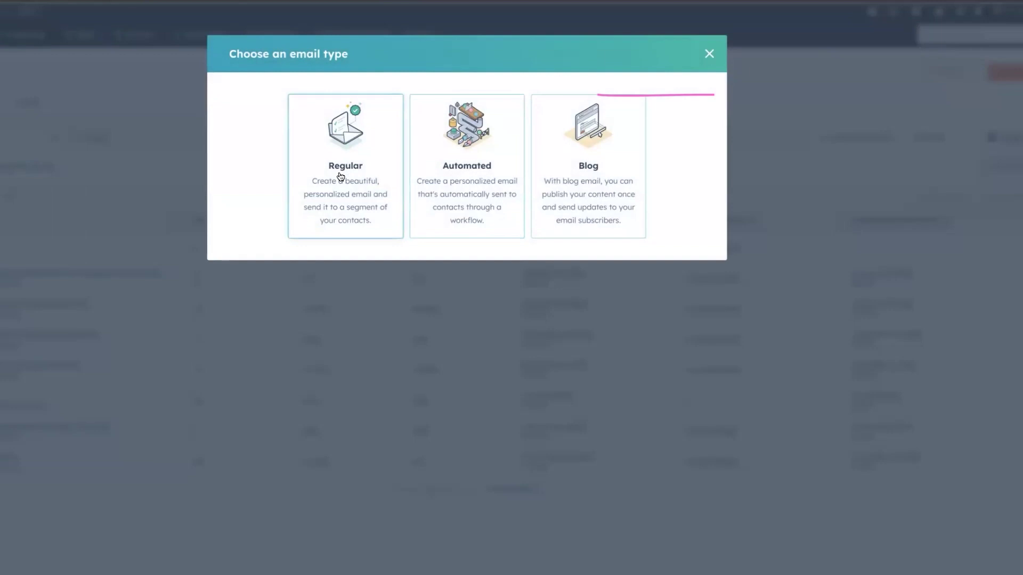
left_click(378, 185)
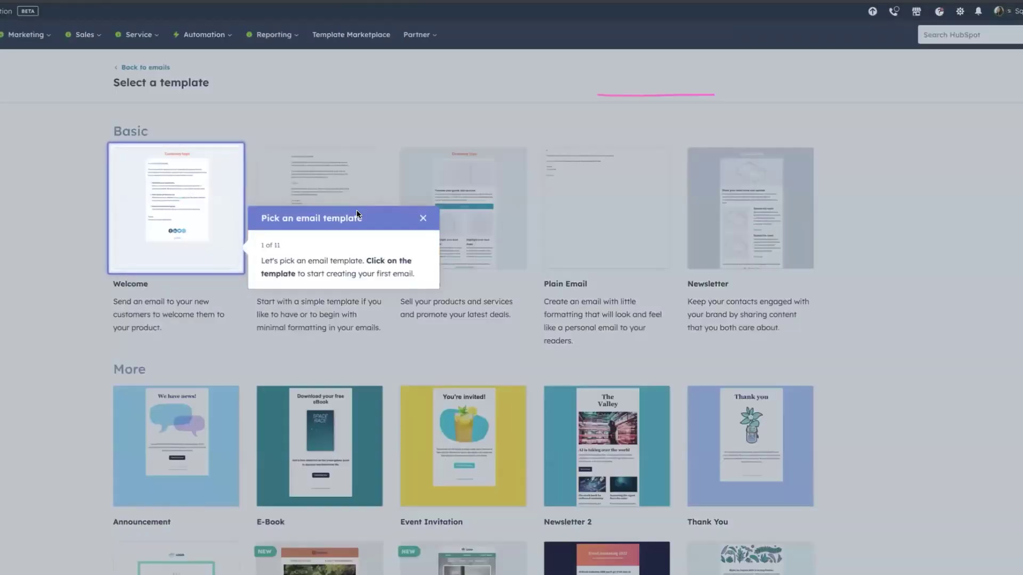
left_click(214, 214)
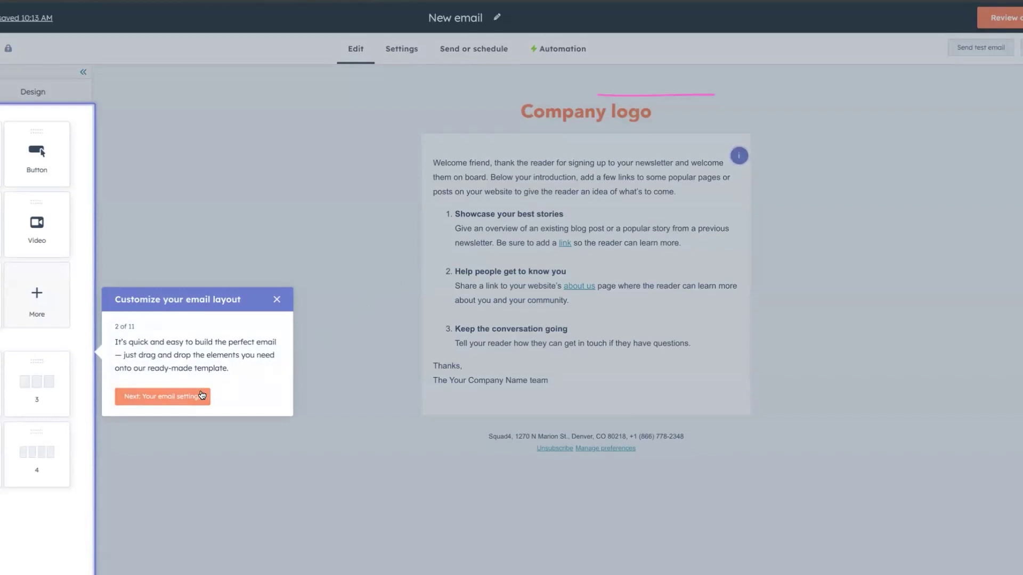
left_click(277, 300)
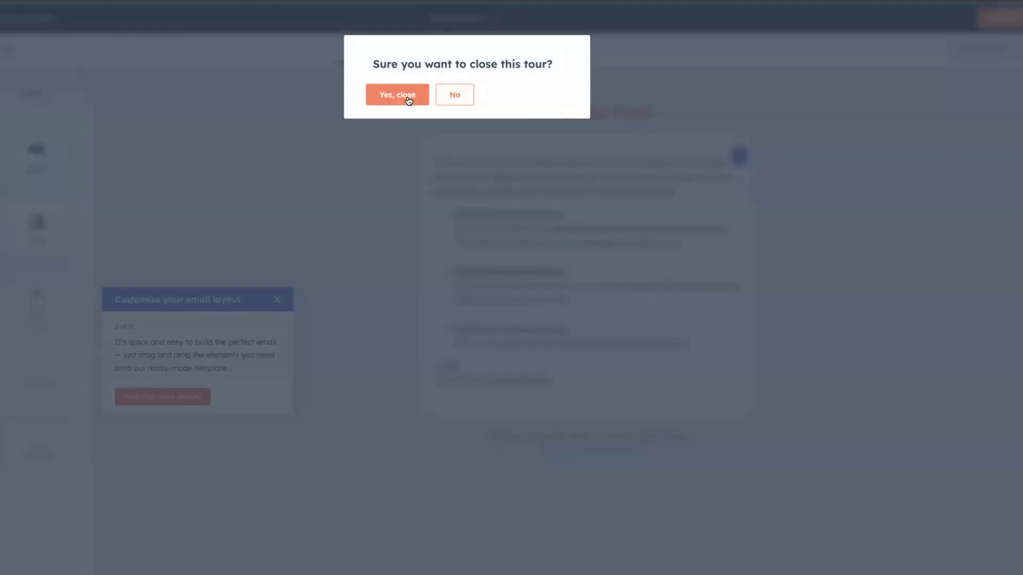
left_click(407, 96)
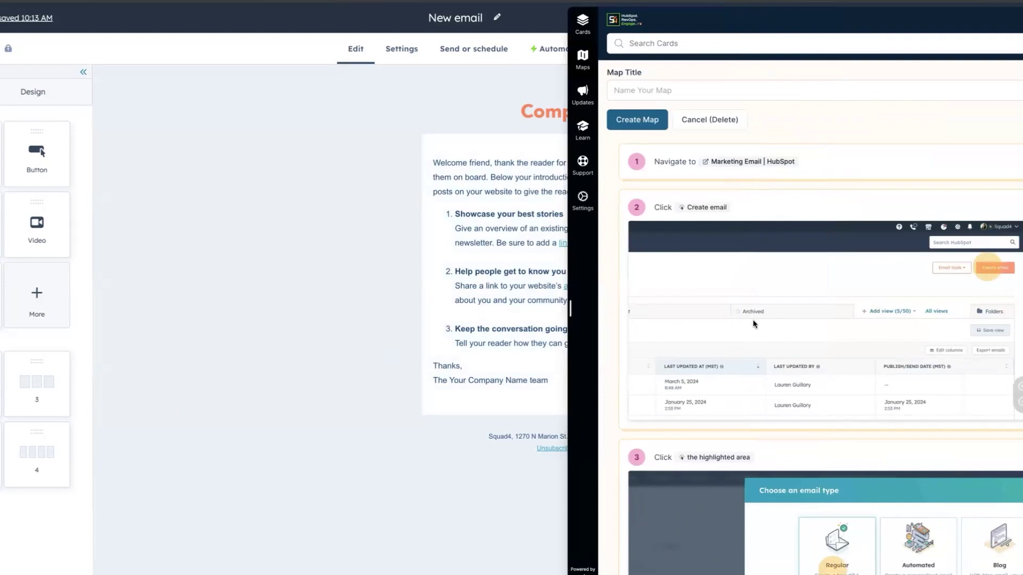
- Review the recorded steps of the new map from start to end
scroll(753, 320, "down", 7)
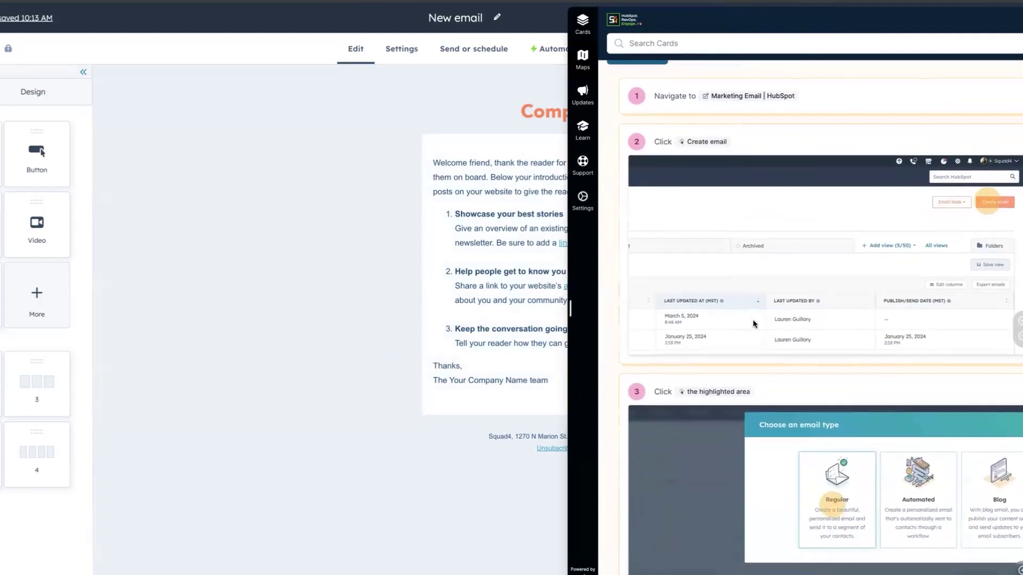
scroll(753, 320, "down", 15)
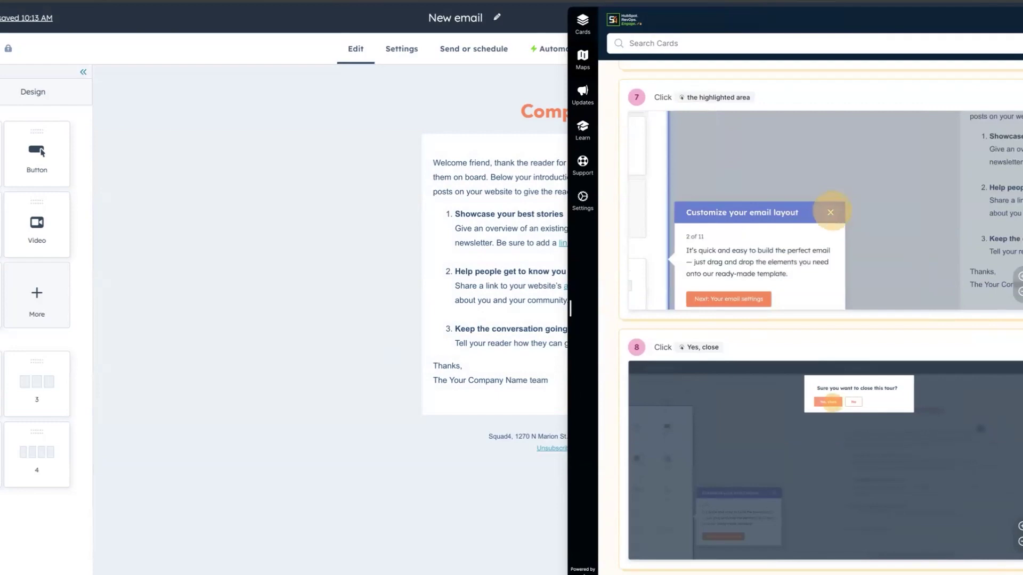
scroll(987, 278, "up", 20)
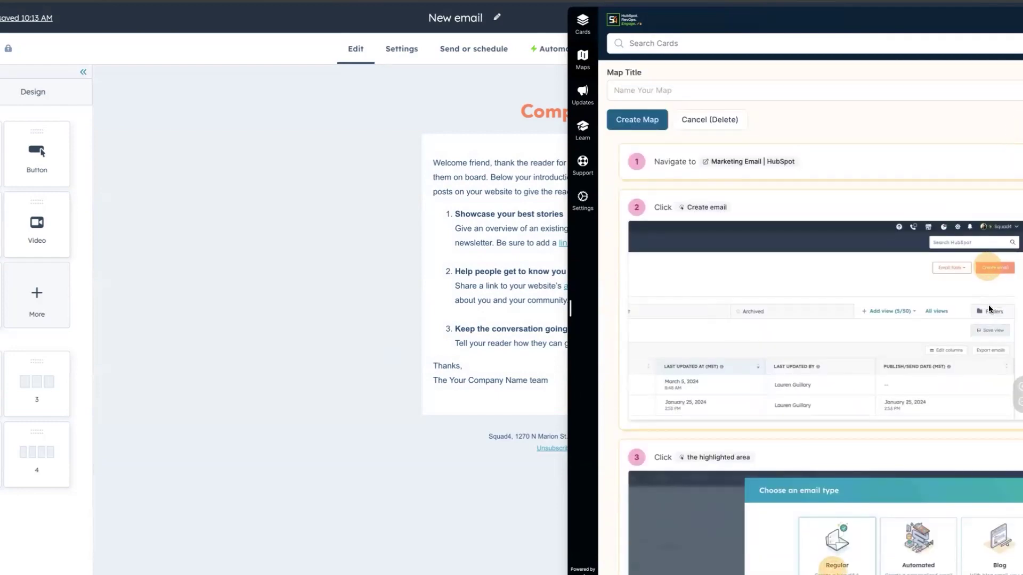
- Title the recorded map Strawberry and create it
left_click(684, 88)
type("Strawberry")
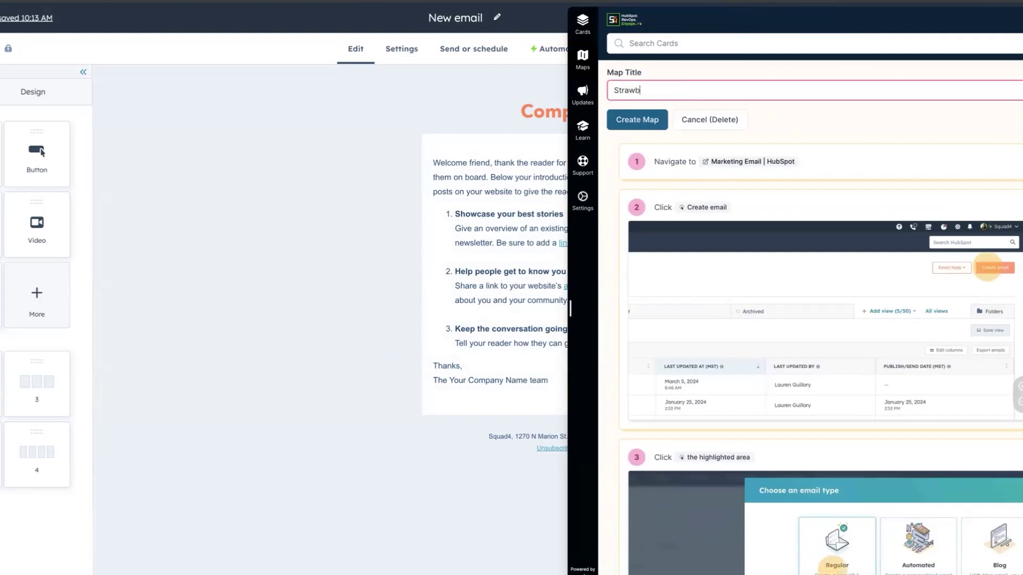
left_click(649, 123)
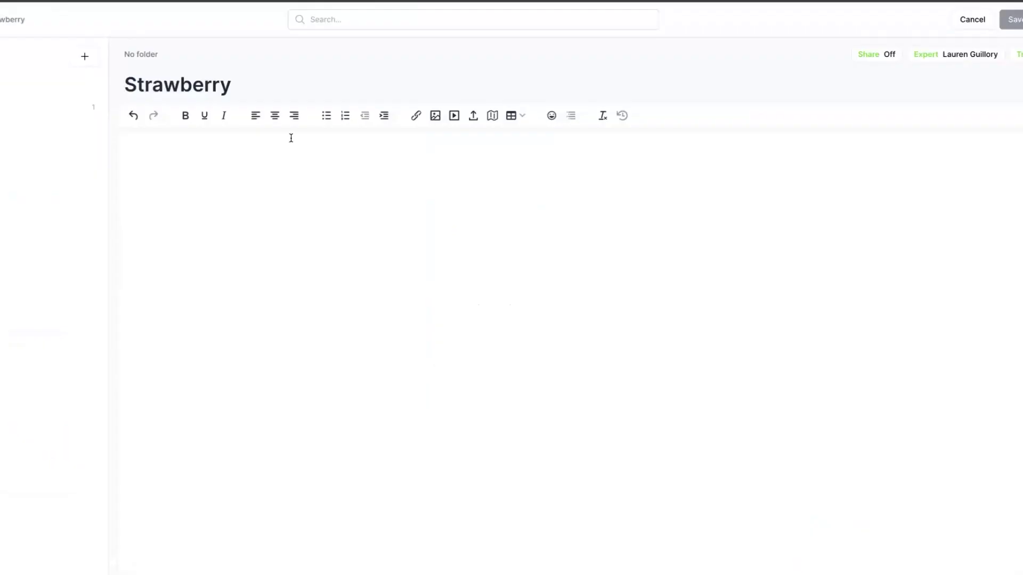
left_click(521, 188)
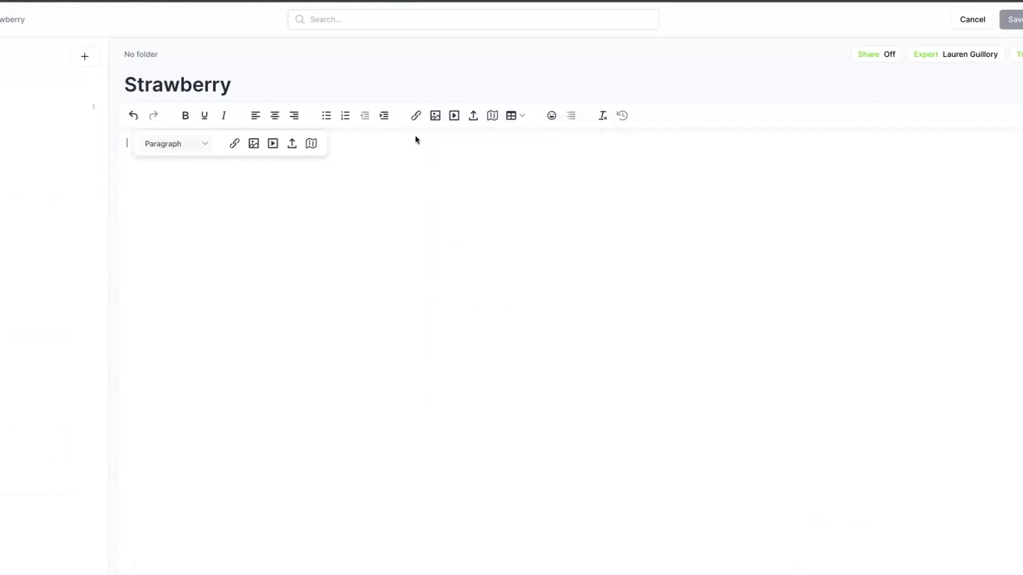
left_click(311, 143)
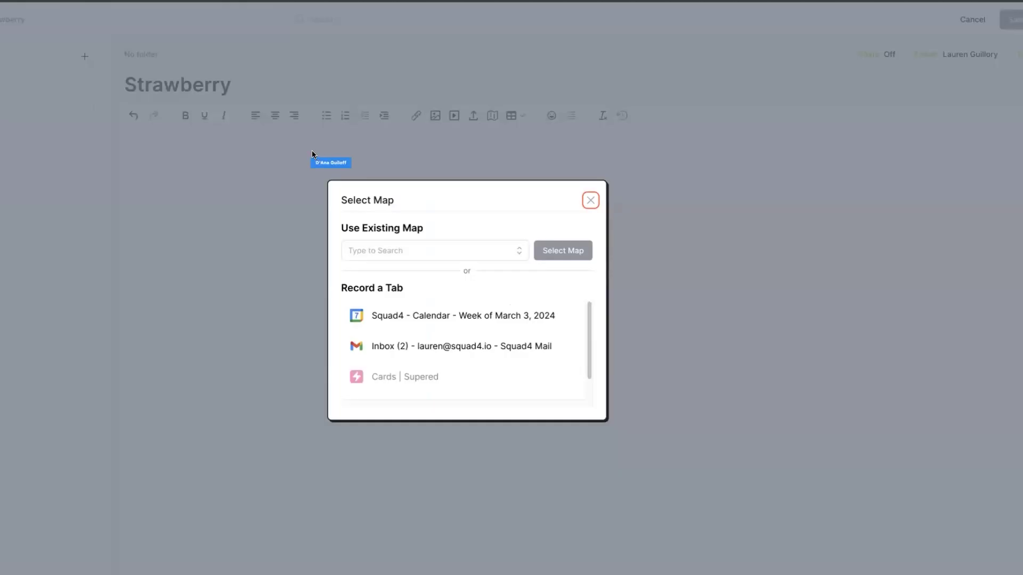
scroll(530, 337, "down", 1)
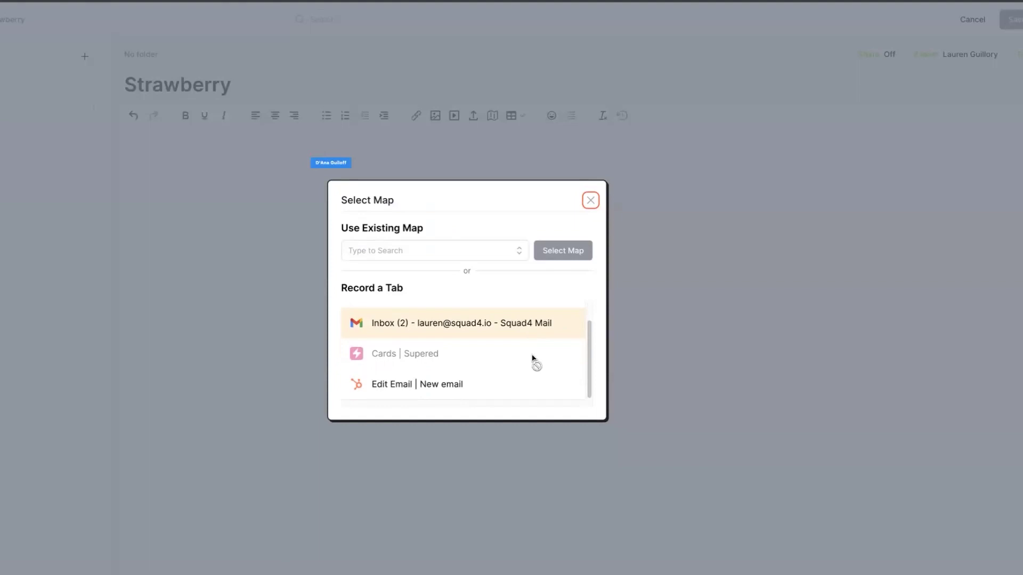
left_click(503, 384)
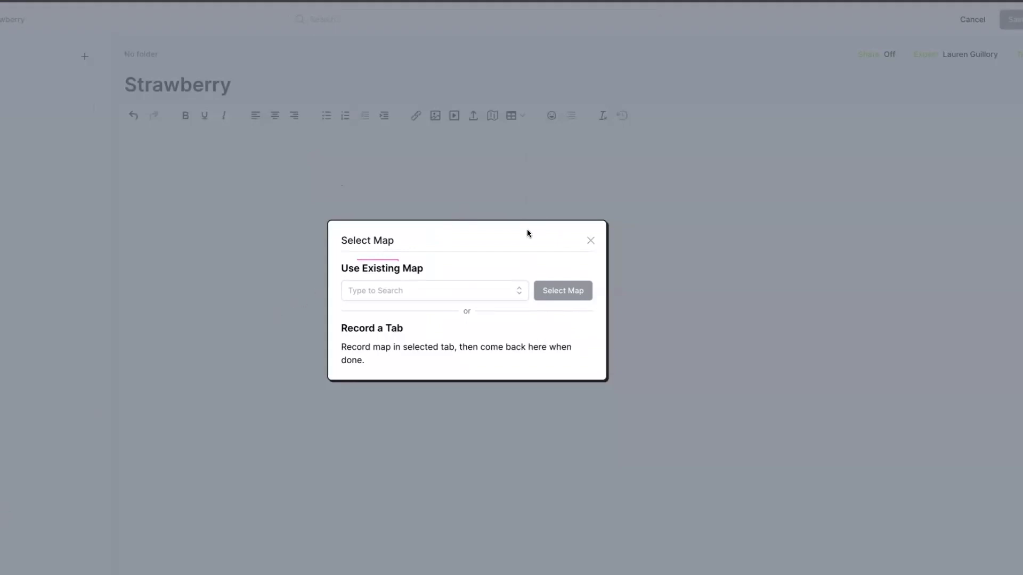
left_click(590, 240)
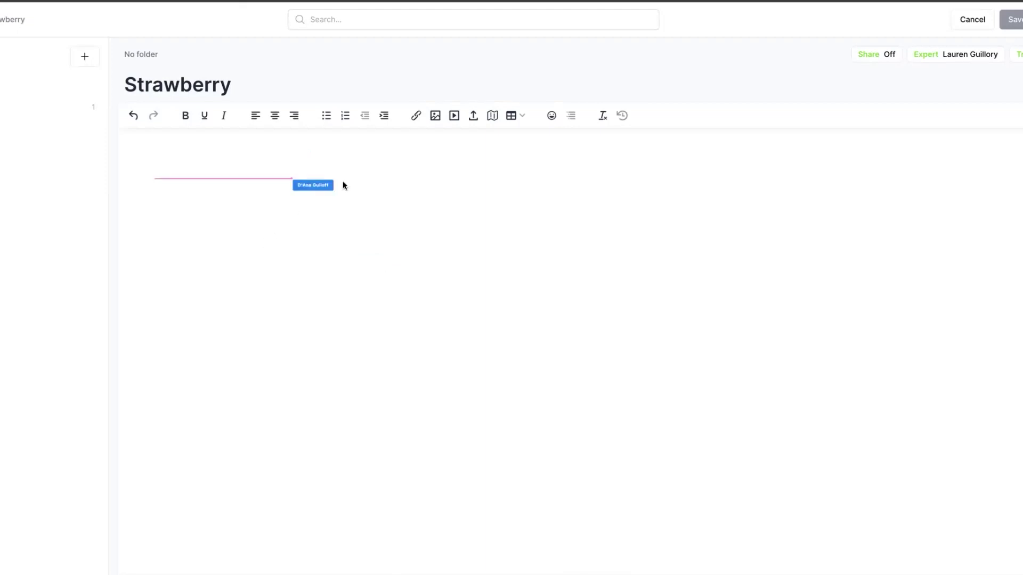
- Insert the existing Strawberry map into the body of the Strawberry card and save the card
left_click(207, 166)
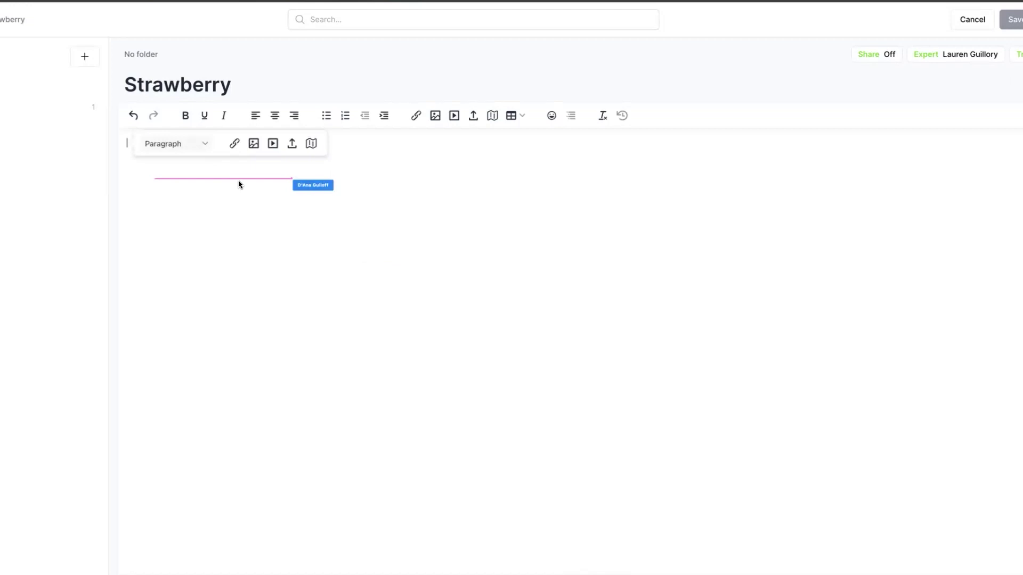
left_click(311, 143)
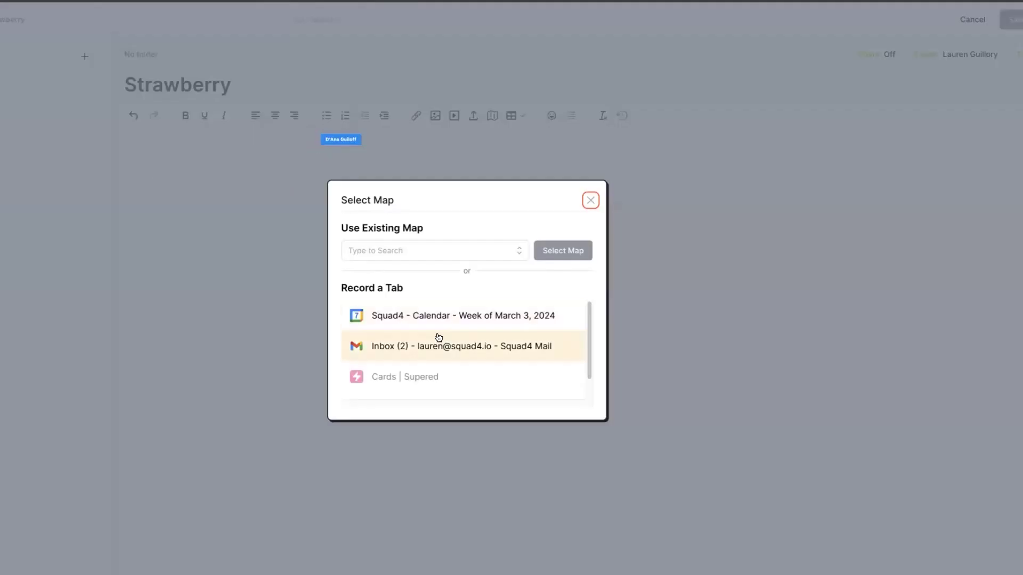
scroll(442, 341, "down", 1)
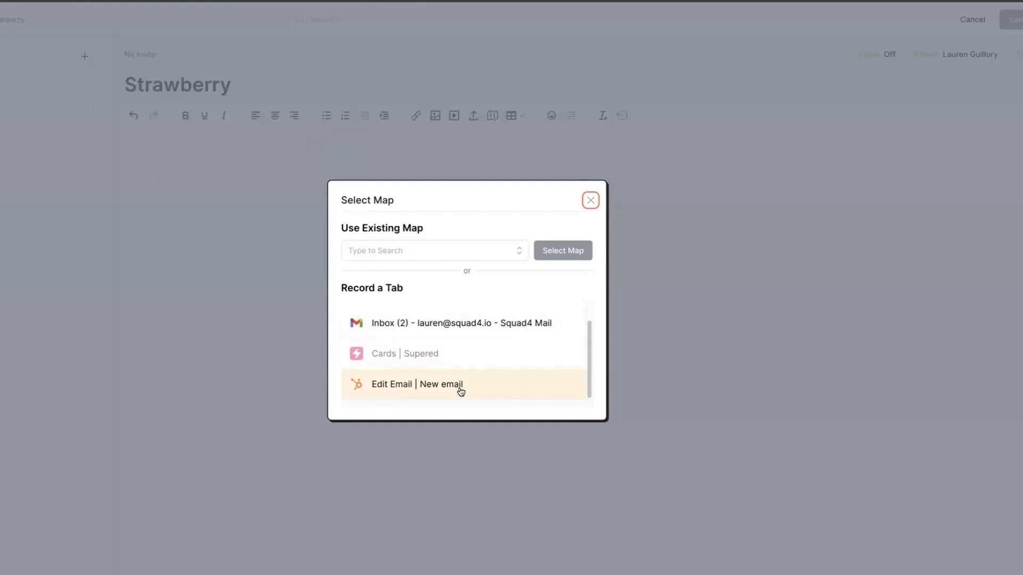
left_click(495, 245)
left_click(481, 278)
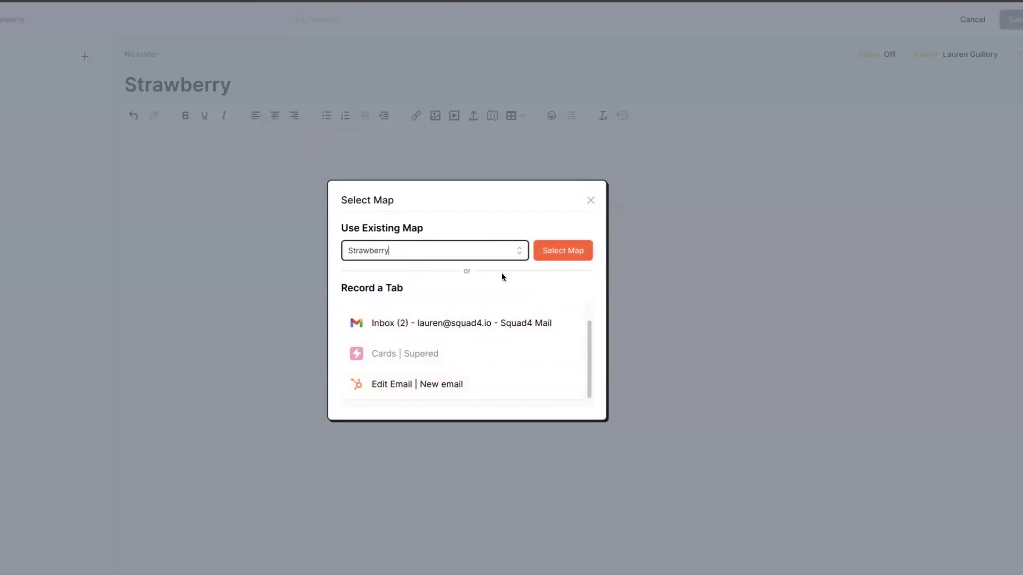
left_click(563, 252)
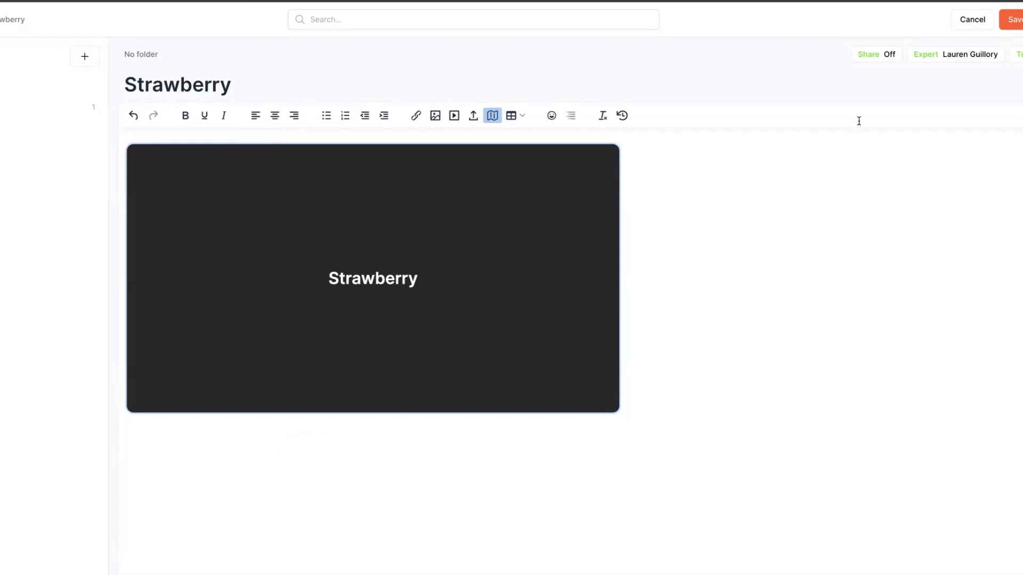
left_click(1010, 19)
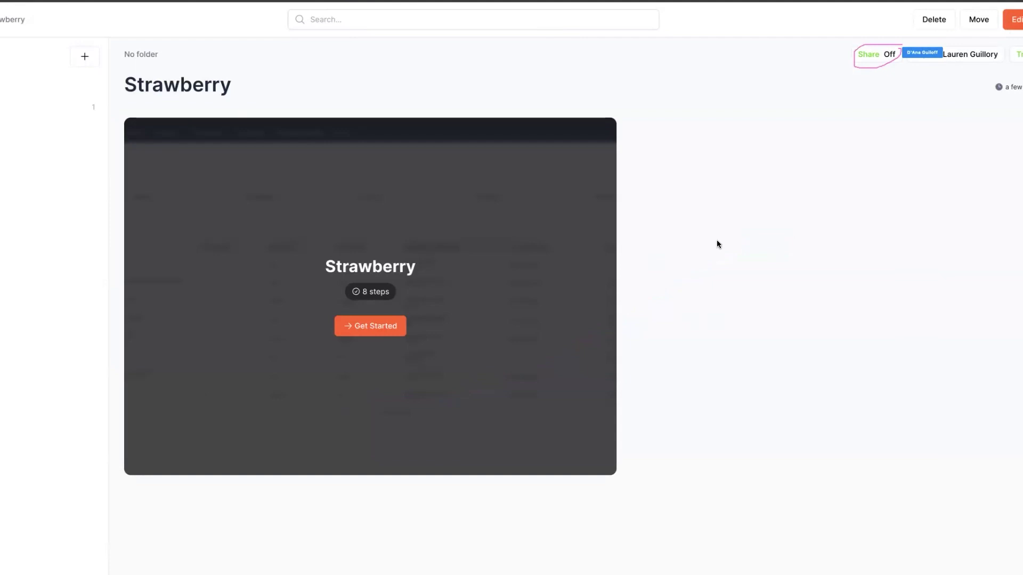
- Set the Strawberry card's sharing to Can view for anyone with the link and export the card as a PDF
left_click(871, 56)
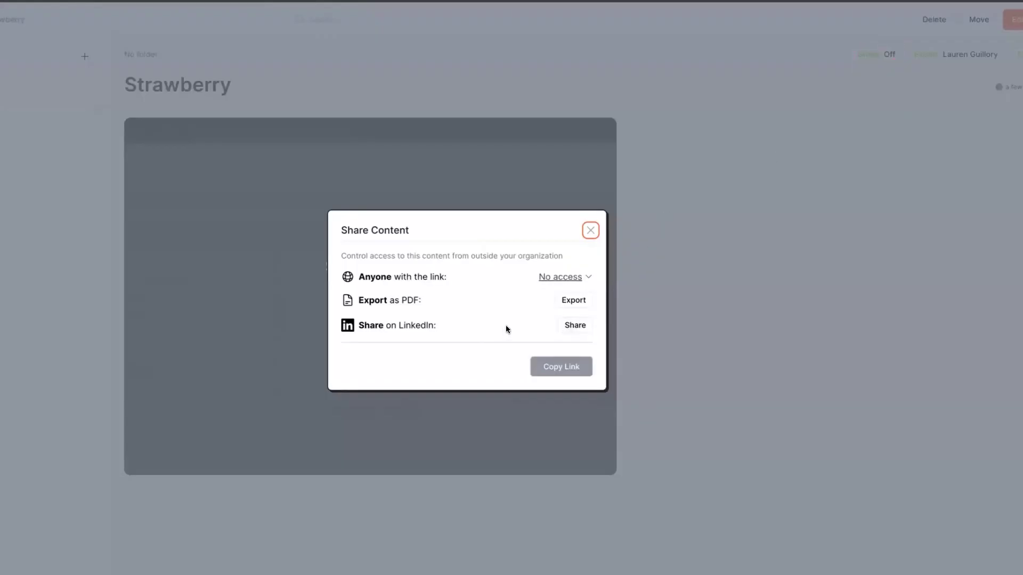
left_click(578, 276)
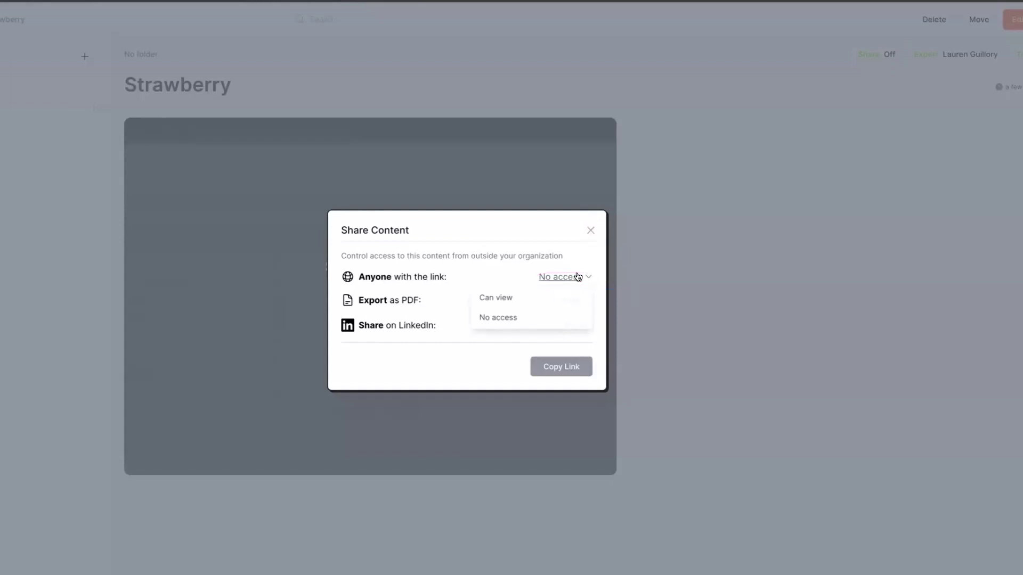
left_click(578, 276)
left_click(578, 276)
left_click(560, 305)
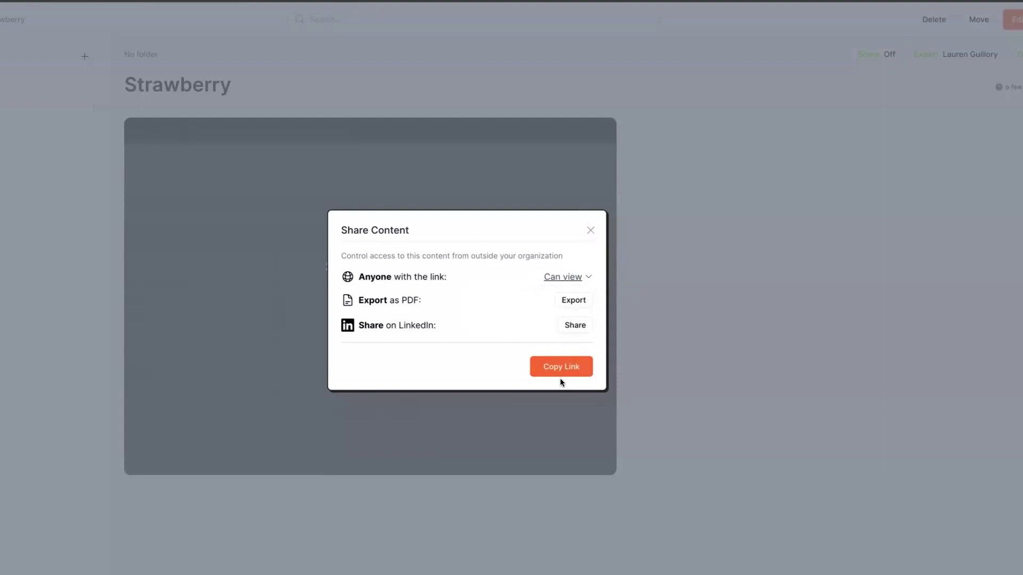
left_click(574, 300)
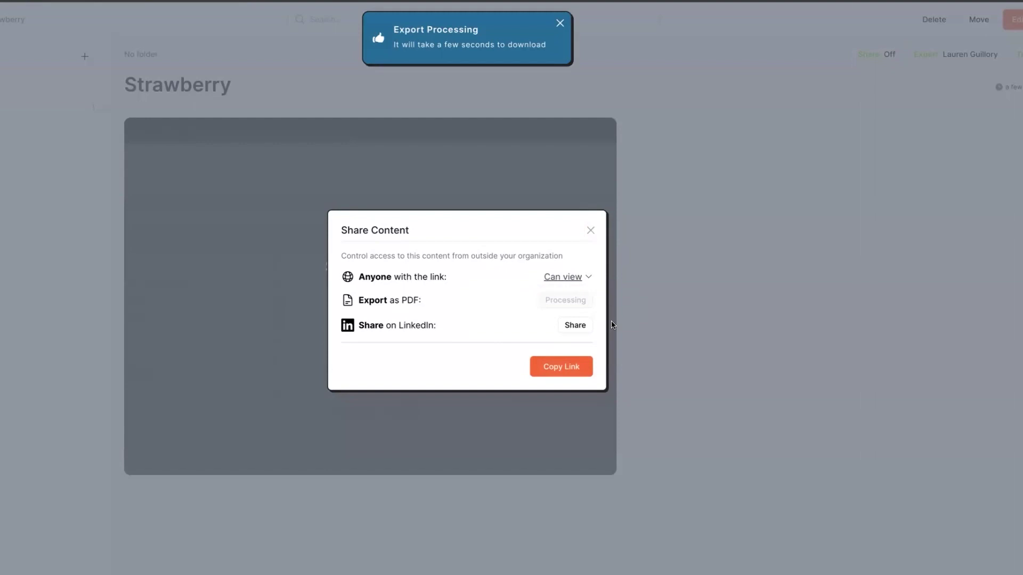
- Share the card on LinkedIn, remove the post's link preview and choose export-strawberry.pdf from Downloads as its document
left_click(574, 326)
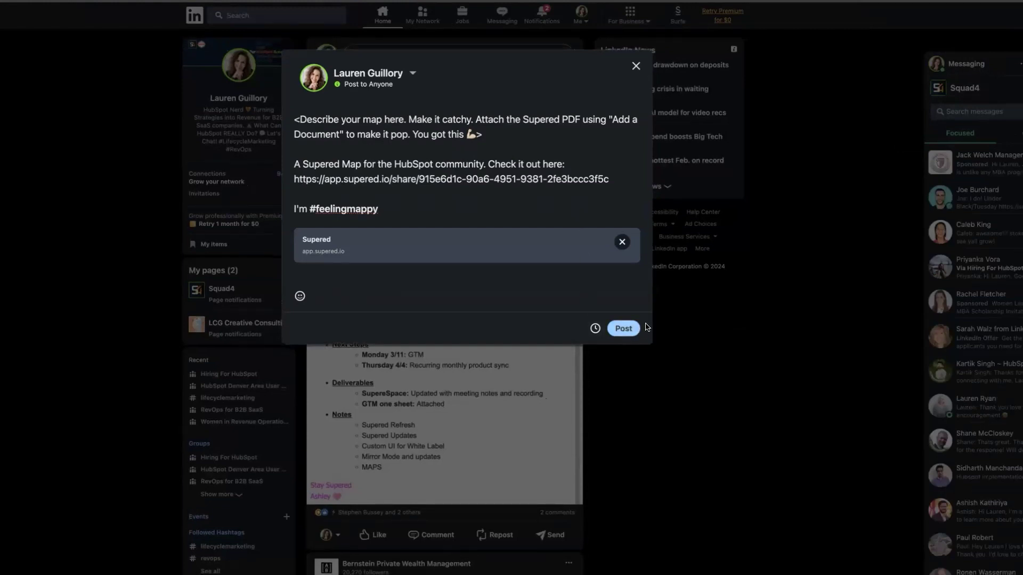
left_click(622, 243)
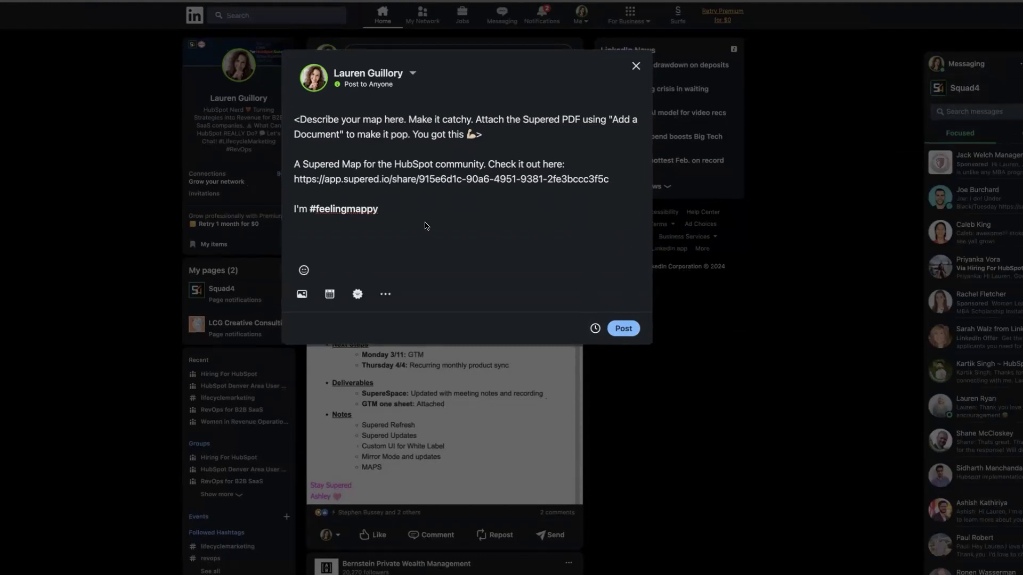
left_click(380, 300)
left_click(442, 296)
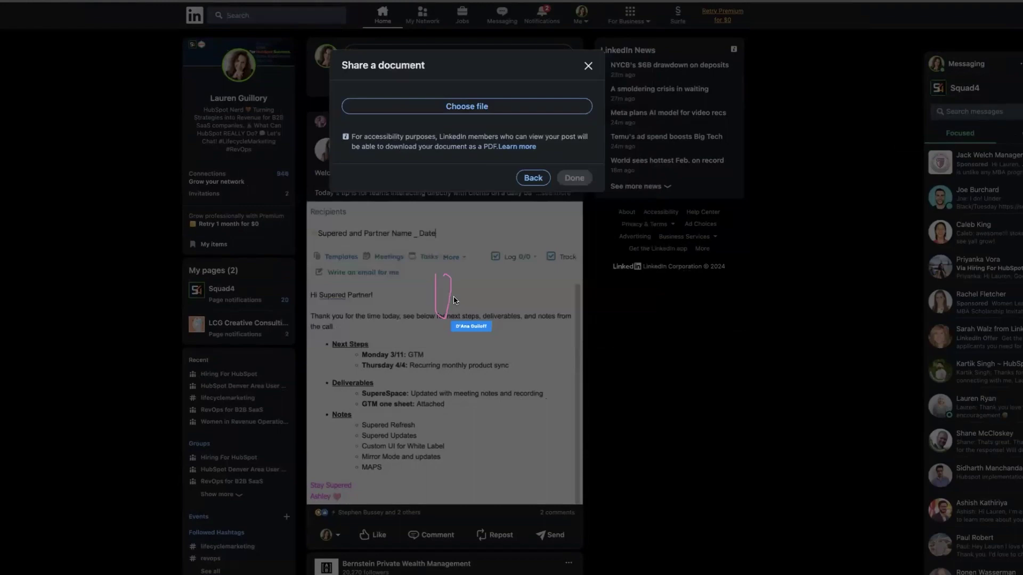
left_click(487, 107)
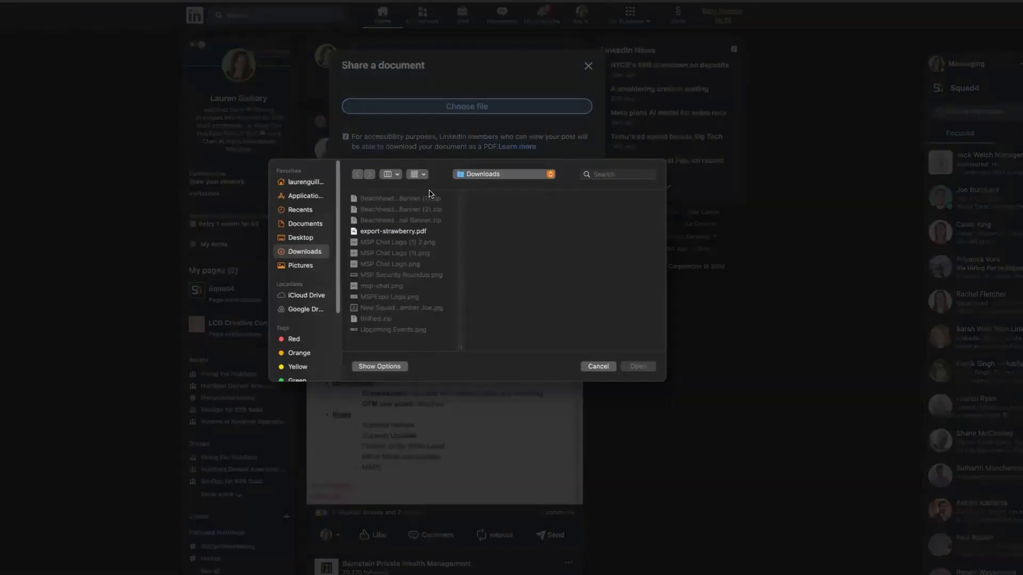
left_click(393, 235)
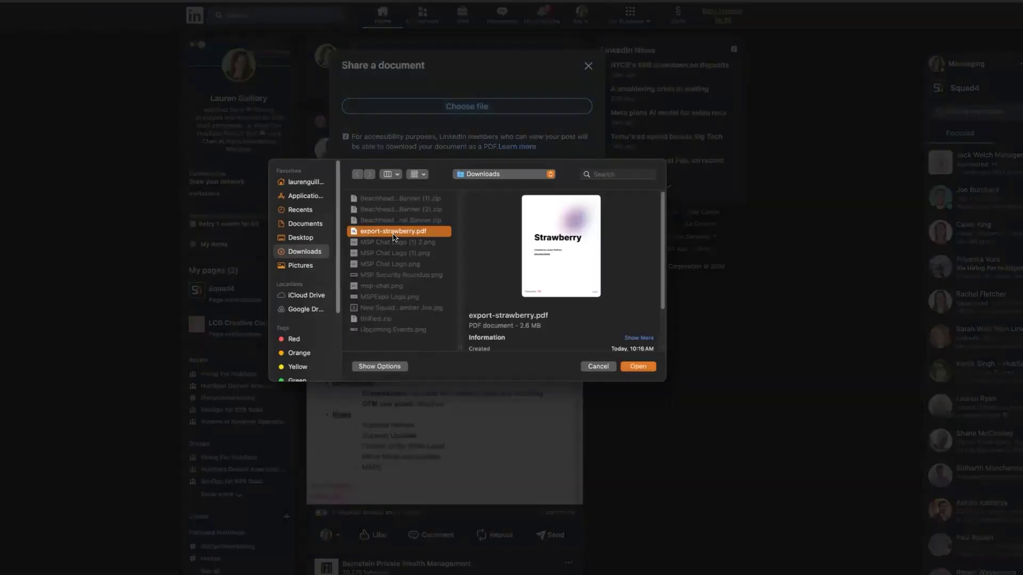
left_click(639, 367)
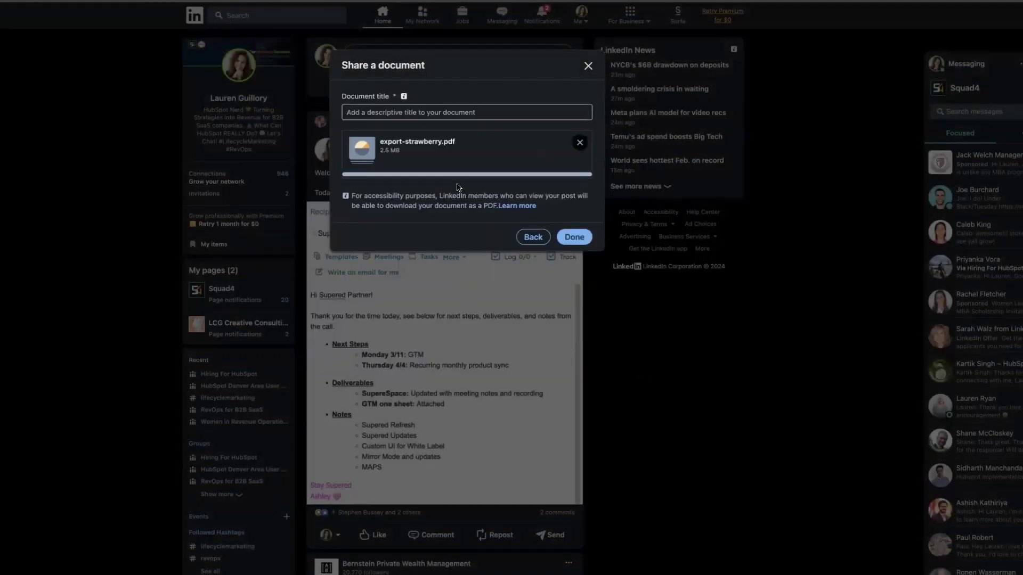
- Give the uploaded document the title Strawberry and attach it to the LinkedIn post
left_click(462, 110)
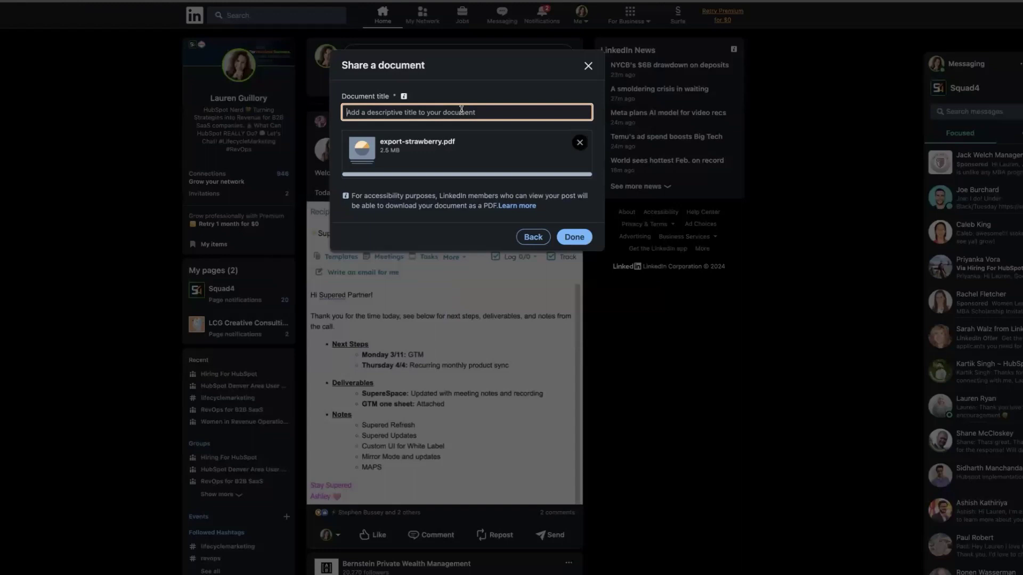
type("Strawberry")
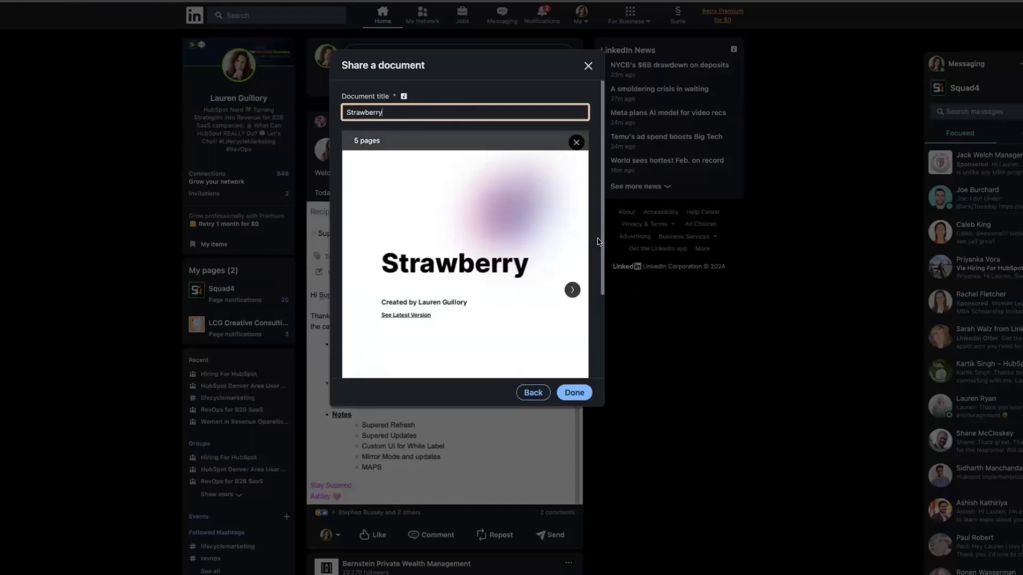
left_click(575, 393)
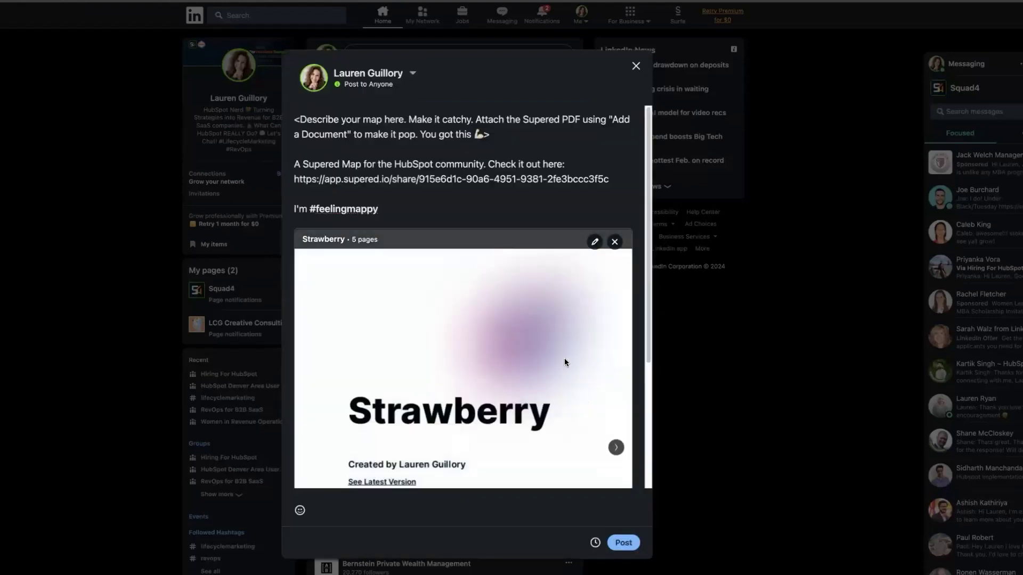
- Page through the attached PDF preview in the LinkedIn post up to its last page
scroll(552, 325, "down", 5)
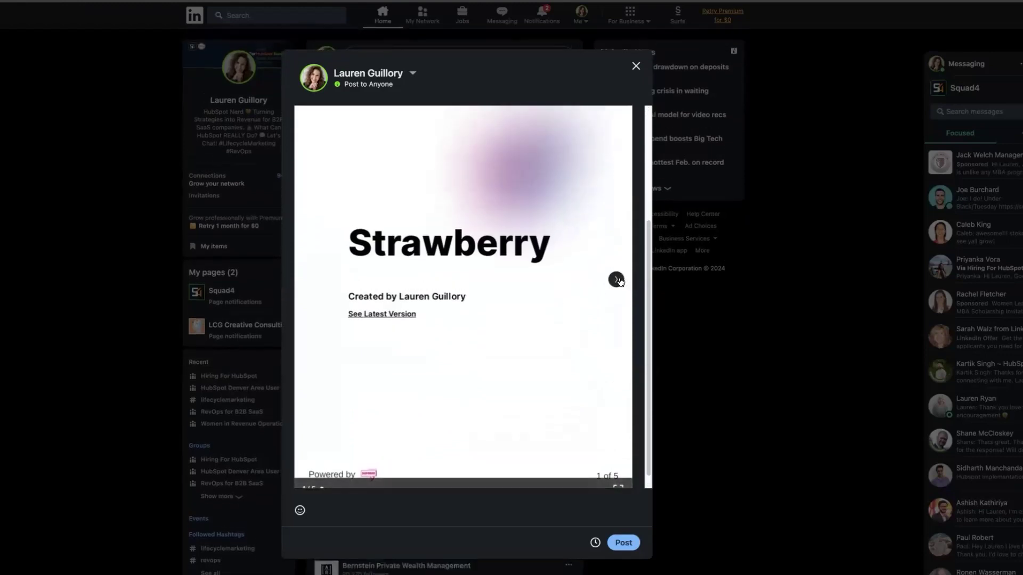
left_click(617, 280)
left_click(616, 280)
left_click(617, 280)
left_click(616, 280)
scroll(558, 257, "up", 3)
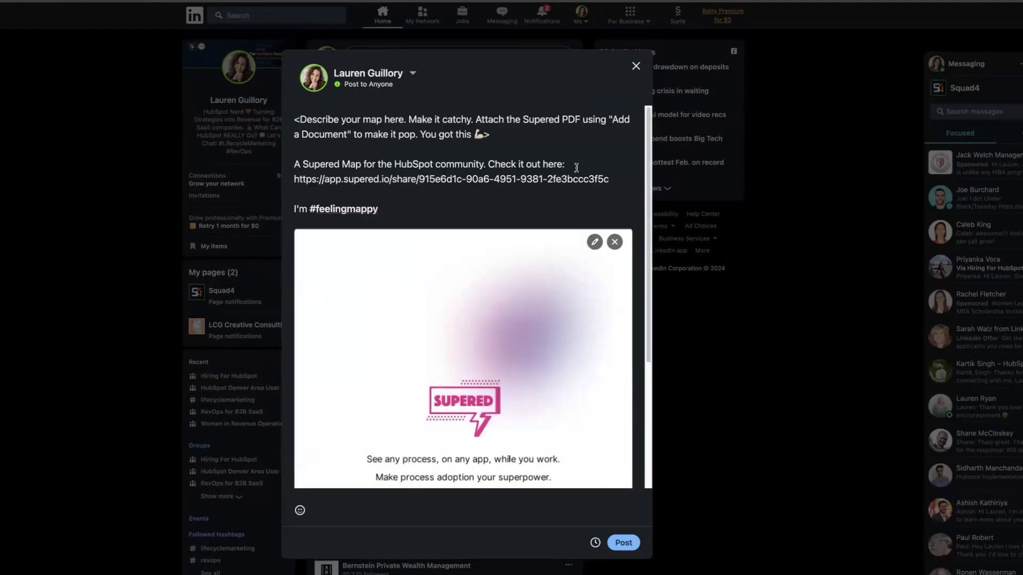
- Replace the placeholder description in the LinkedIn post with "Feeling mappy!" and publish the post
triple_click(413, 126)
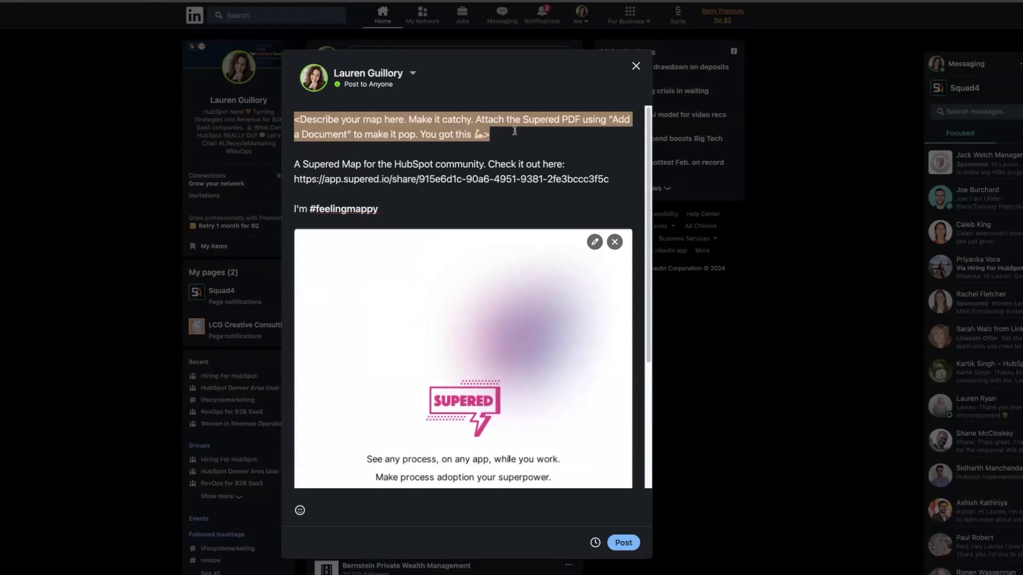
key("BackSpace")
type("Feeling ma")
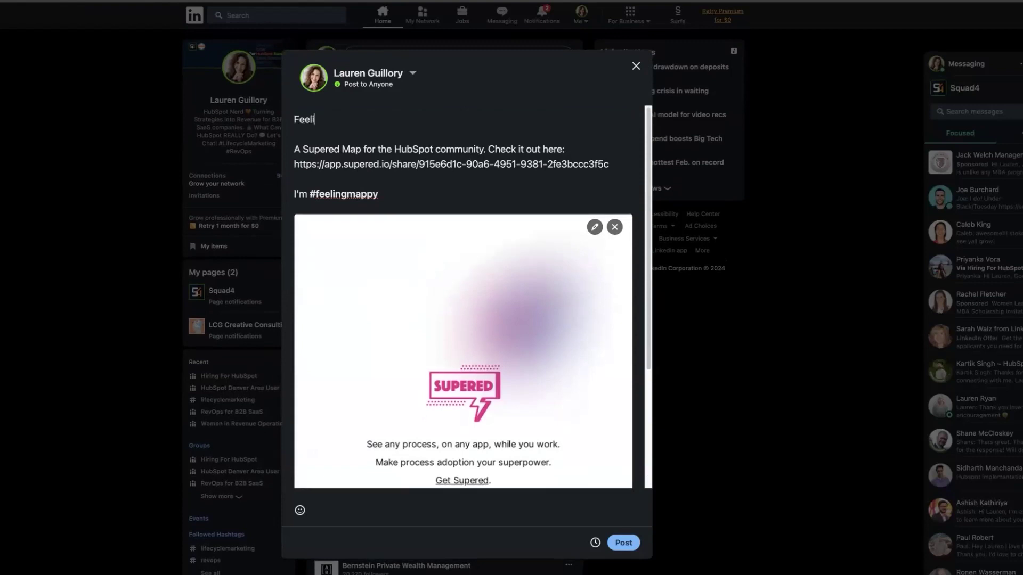
type("ppy!")
left_click(632, 543)
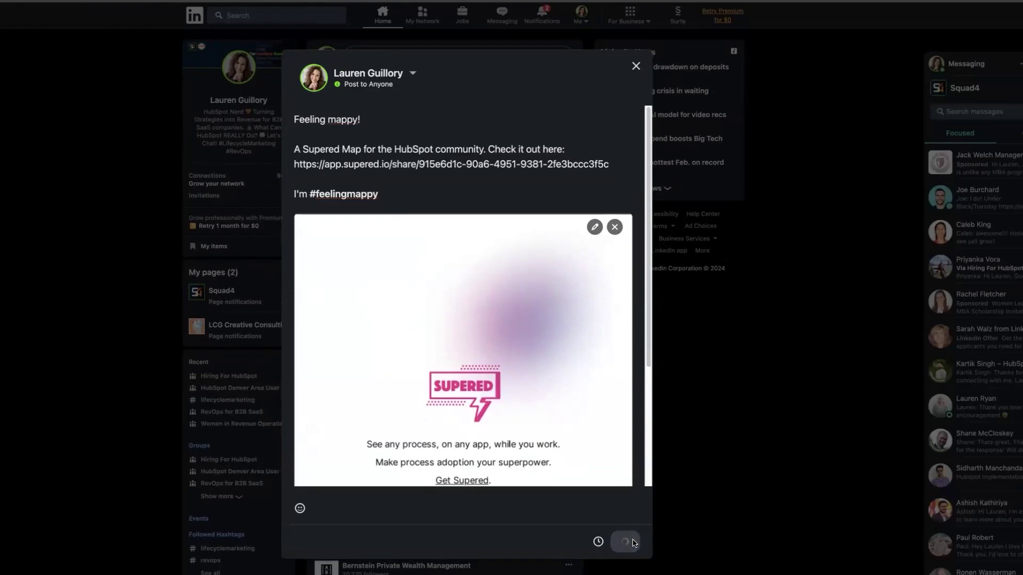
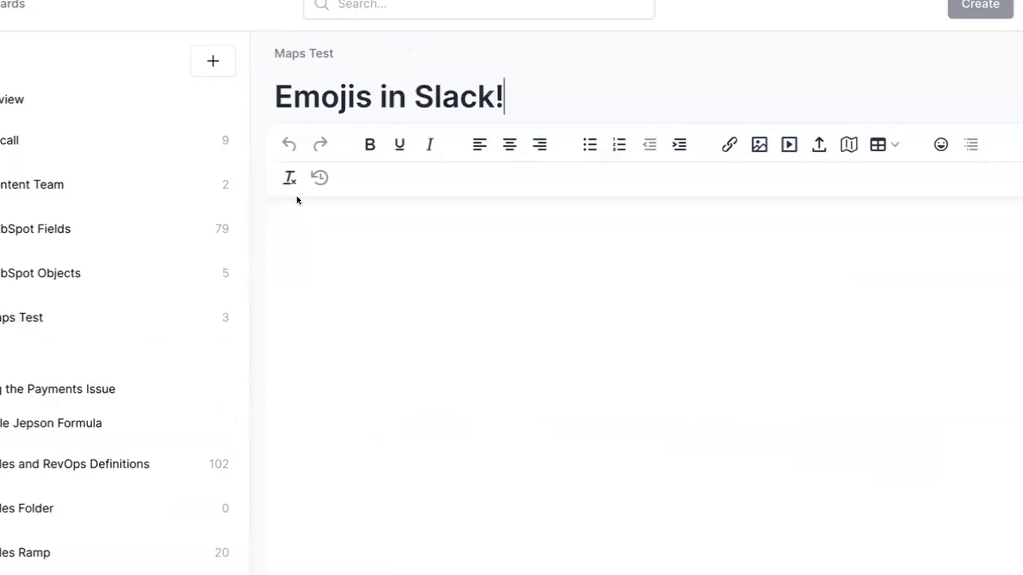
- Write "Wow! You can create emojis in slack!" in the body of the Emojis in Slack! card and start a new line
type("Wow! You c")
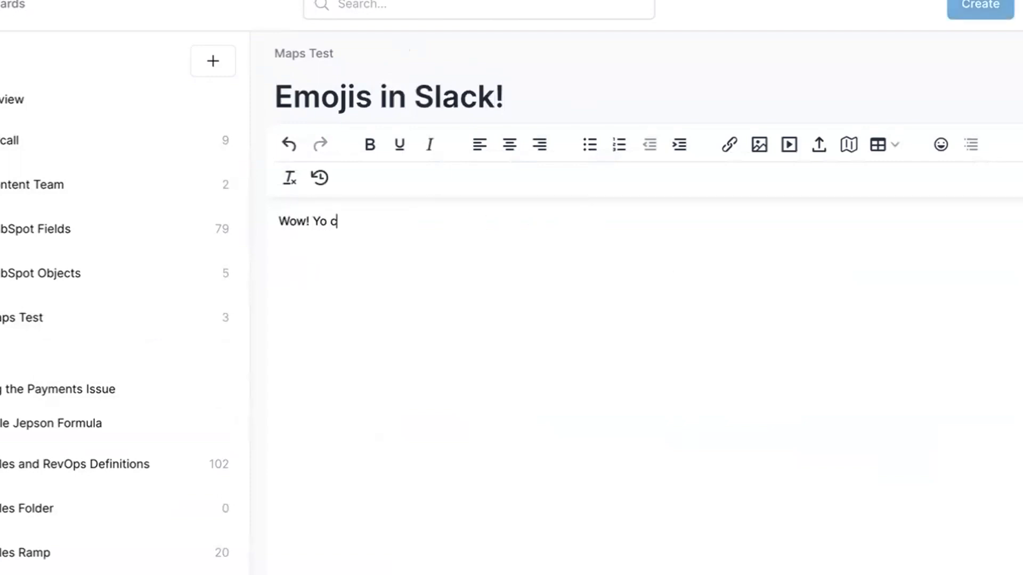
key("BackSpace")
key("BackSpace")
type("u can create emojis in s")
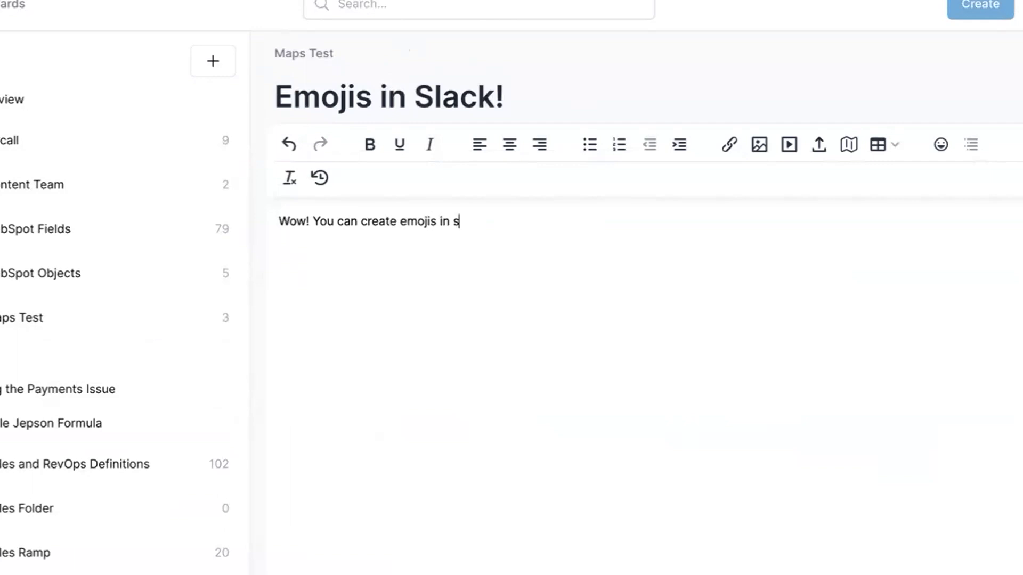
type("lack!")
key("Return")
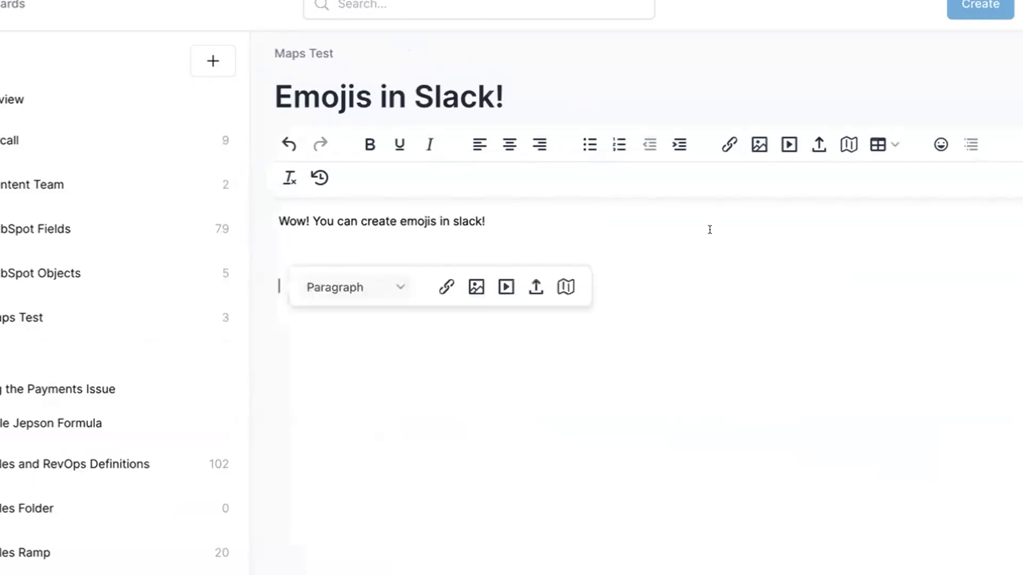
- Start recording a new map of the Slack supered-bluleadz channel tab from the Emojis in Slack! card
left_click(847, 146)
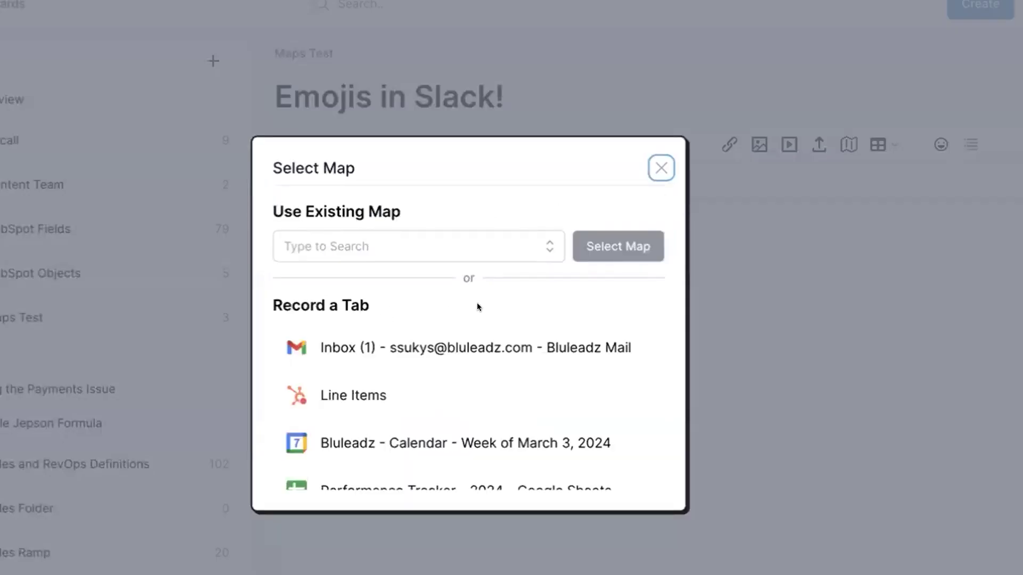
scroll(490, 417, "down", 3)
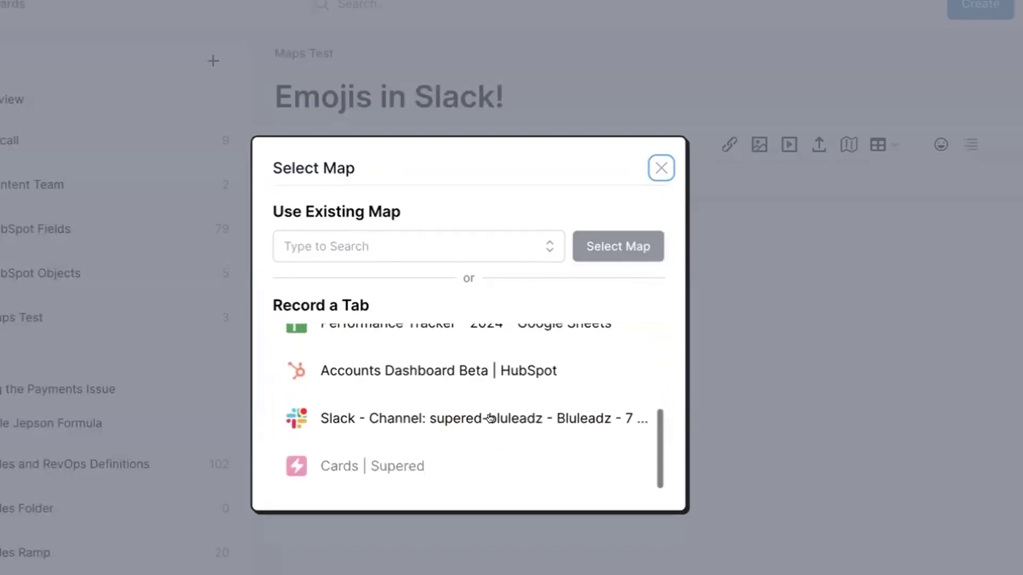
left_click(491, 417)
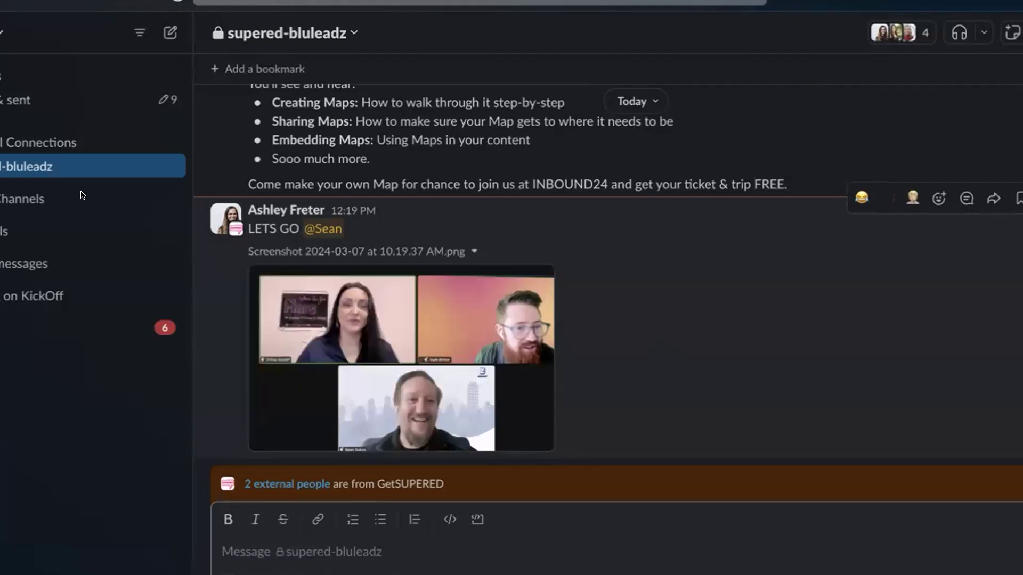
- Open the profile of the "LETS GO" message's sender, save the profile picture as an image file, and close the profile
left_click(268, 209)
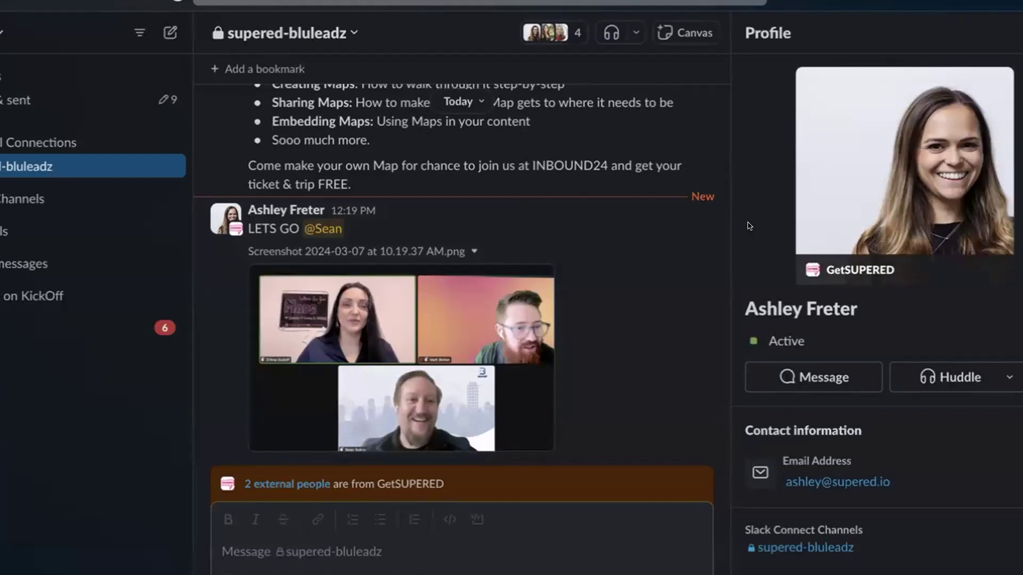
right_click(846, 182)
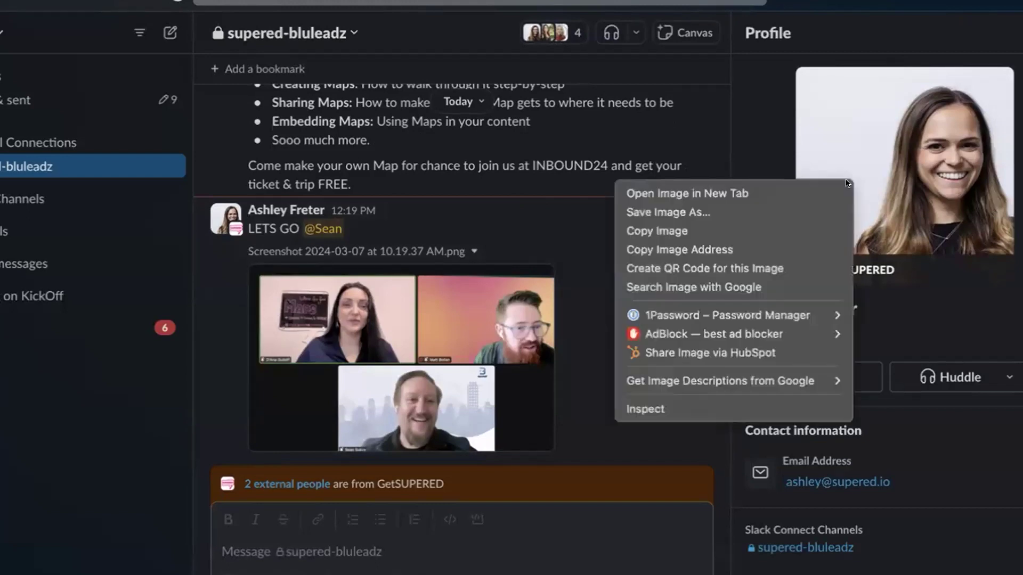
left_click(747, 209)
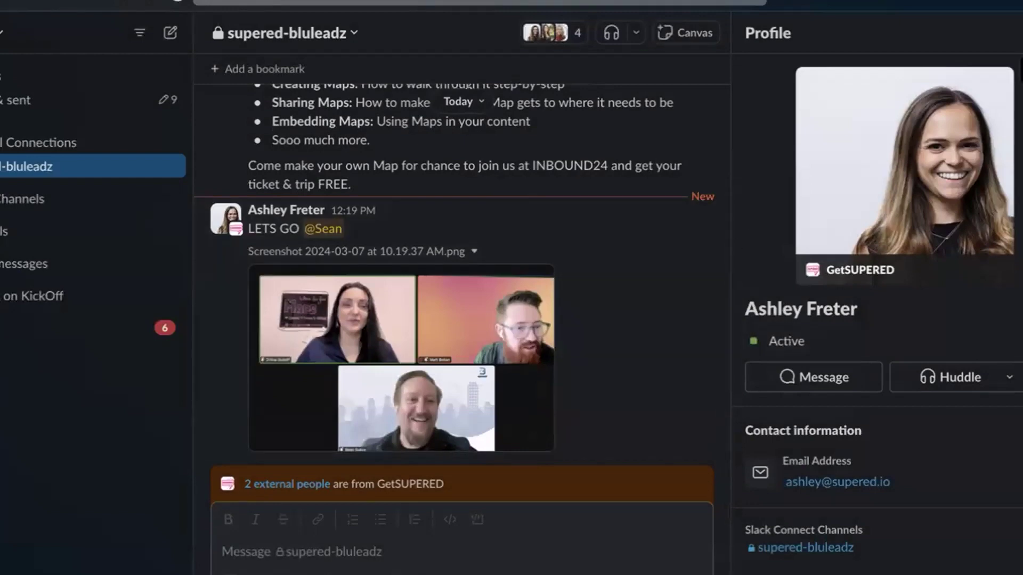
key("Escape")
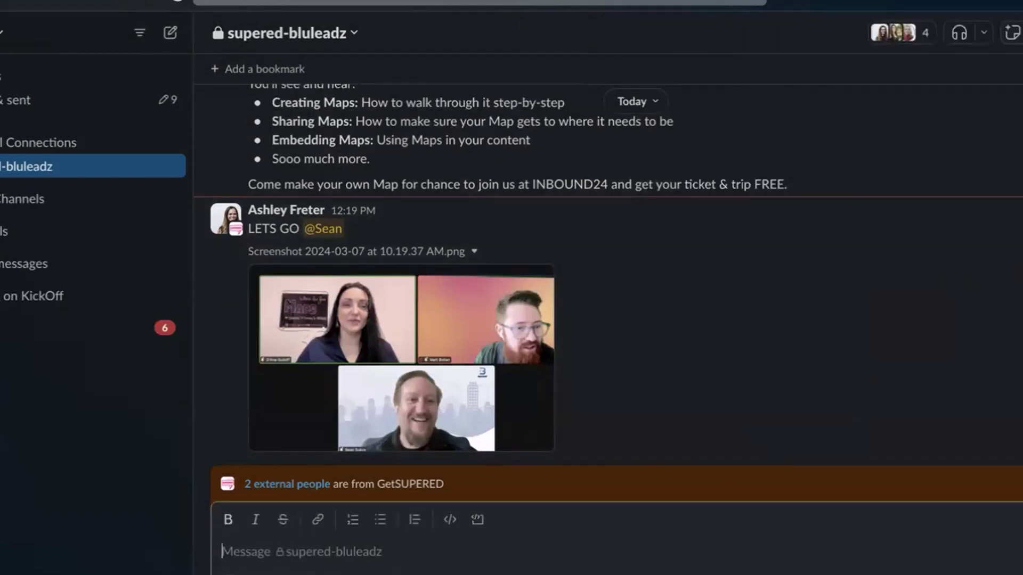
- Start adding a custom emoji in Slack and upload the saved profile picture as its image
left_click(282, 574)
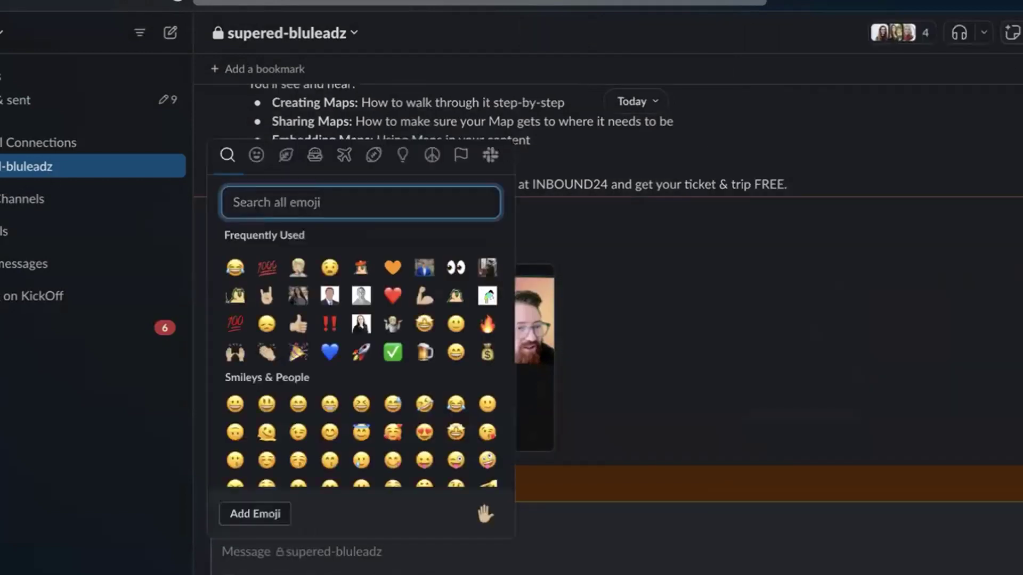
left_click(260, 514)
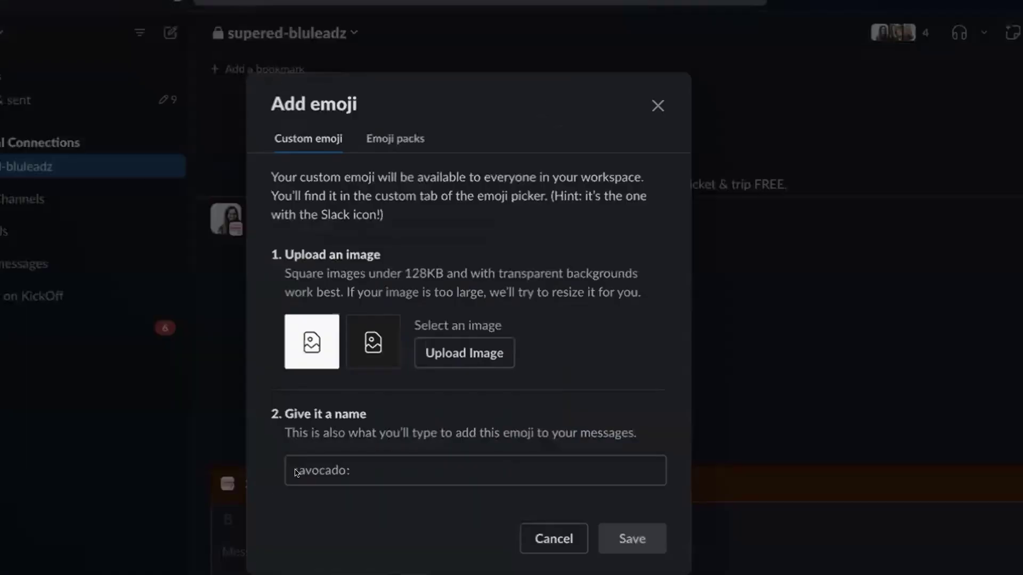
left_click(452, 356)
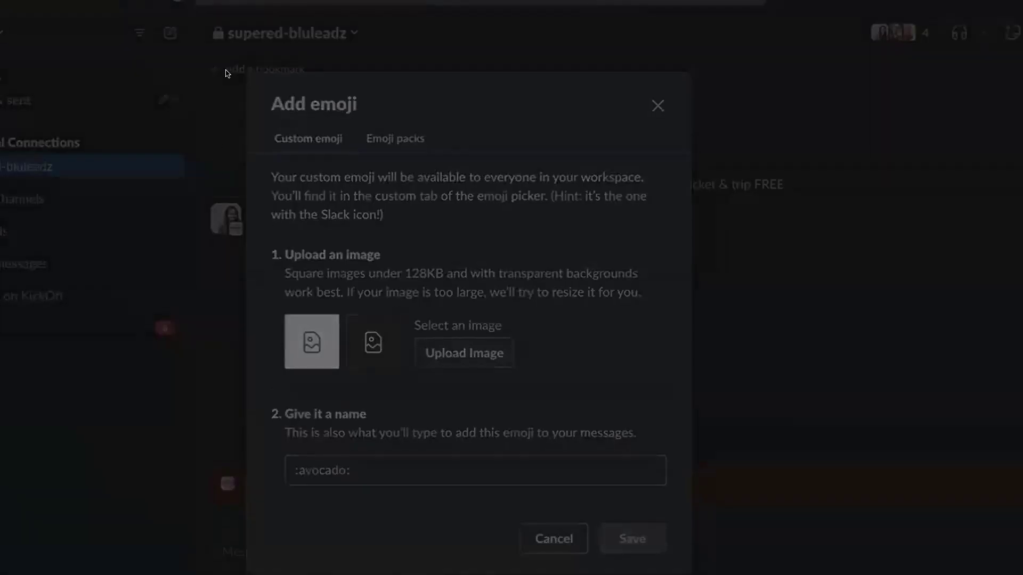
left_click(879, 556)
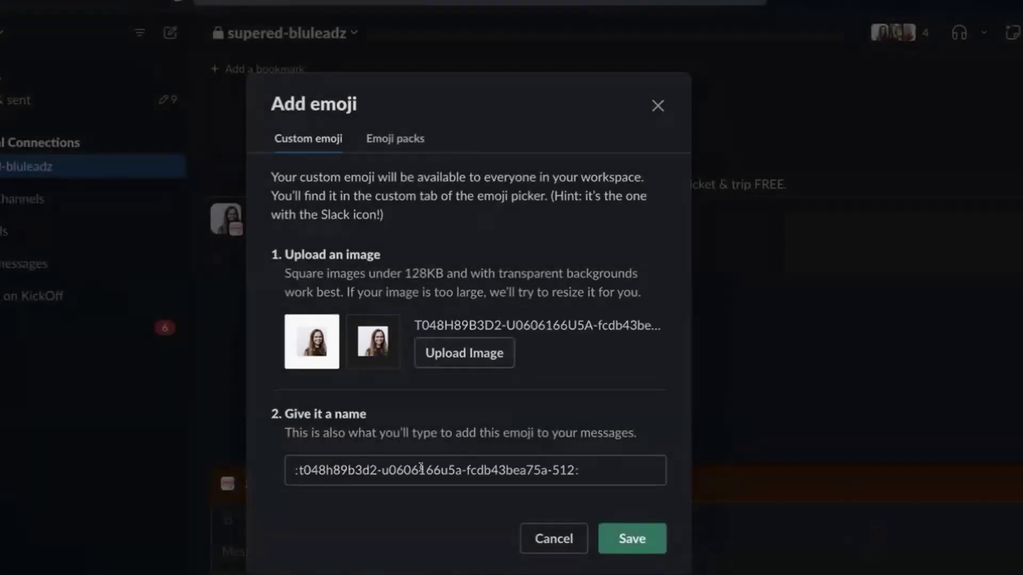
- Name the custom emoji with the sender's first name followed by "supered", all lowercase, and save it
left_click_drag(571, 461, 298, 460)
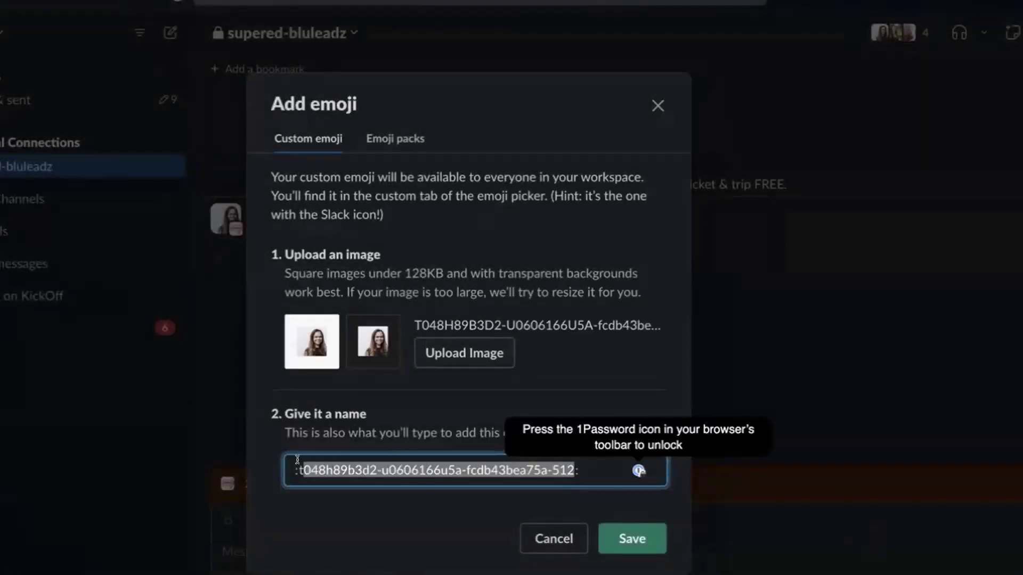
key("BackSpace")
key("BackSpace")
type("Ashley")
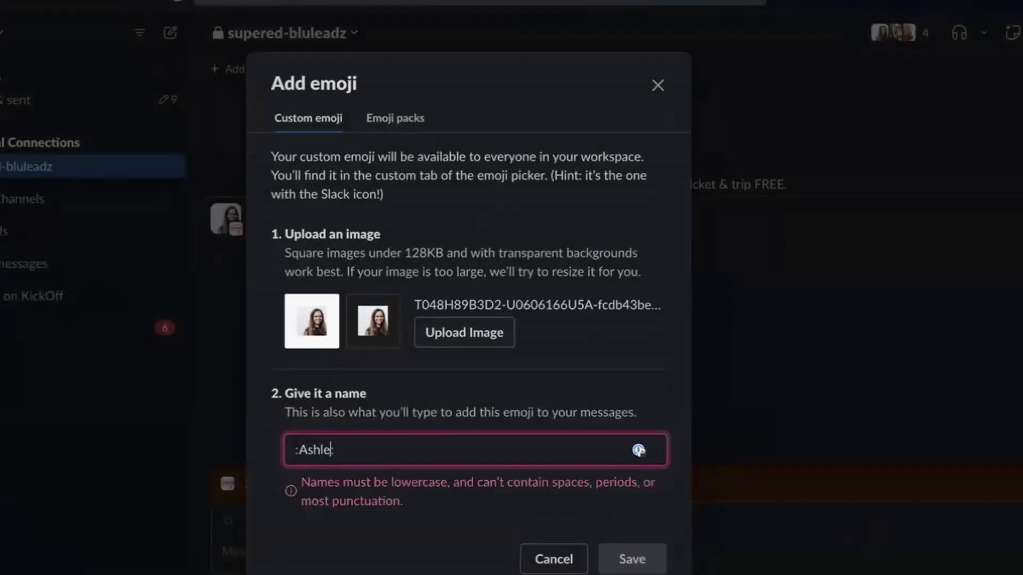
type("2")
type("Supered")
left_click(306, 449)
key("BackSpace")
type("a")
key("BackSpace")
type("s")
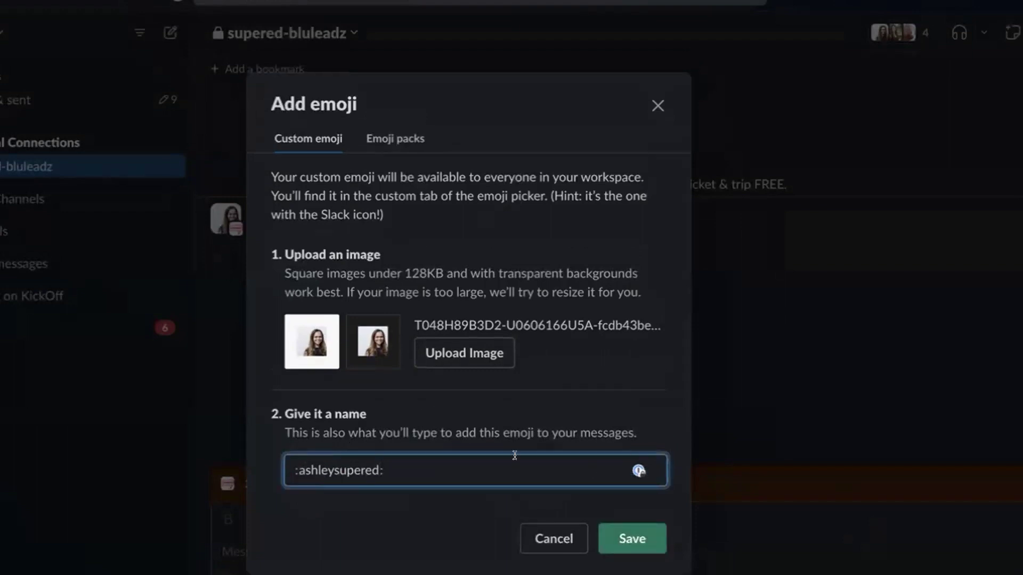
left_click(641, 531)
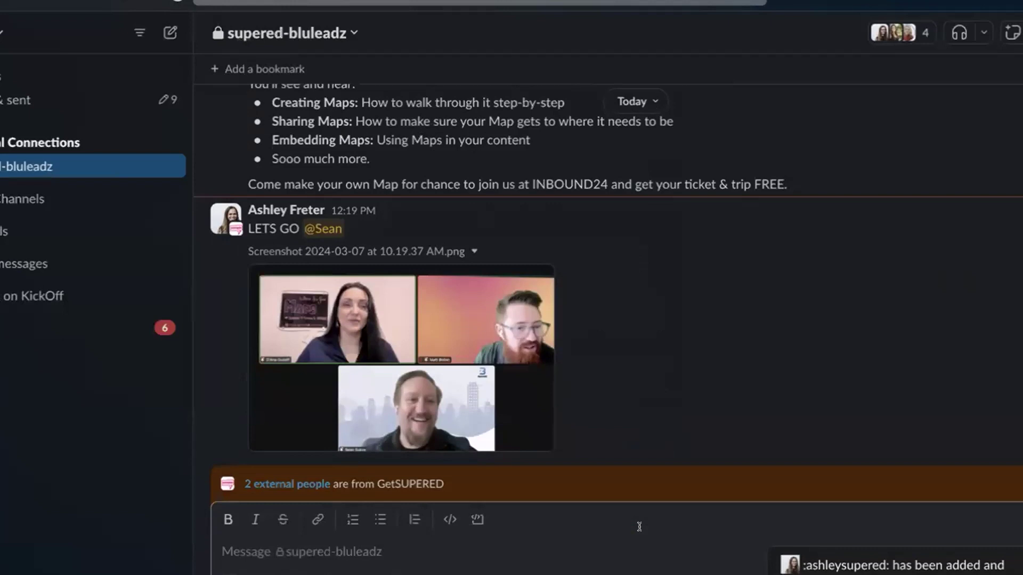
- Find the new custom emoji by its name and add it as a reaction to the "LETS GO" message
mouse_move(886, 215)
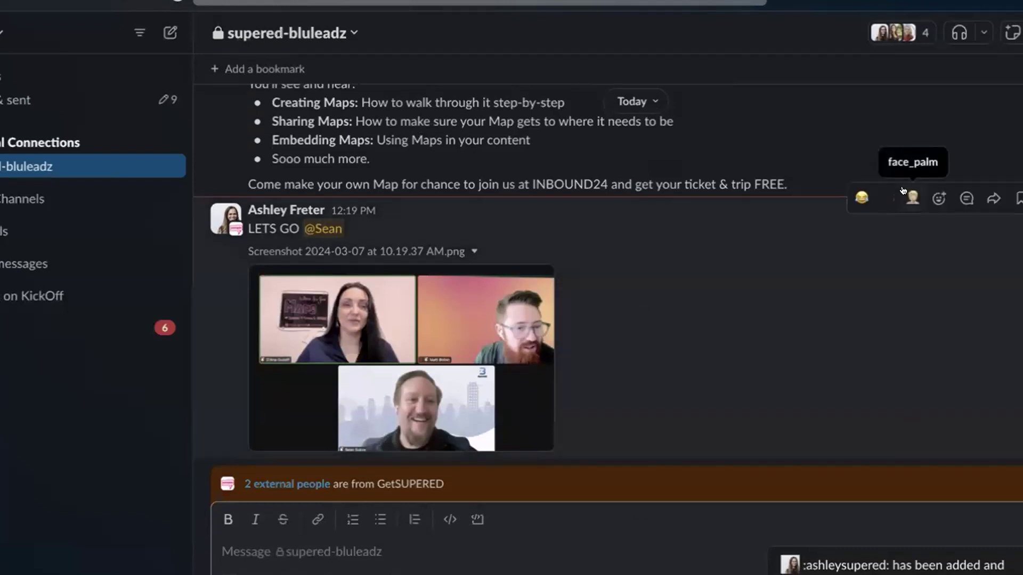
left_click(940, 199)
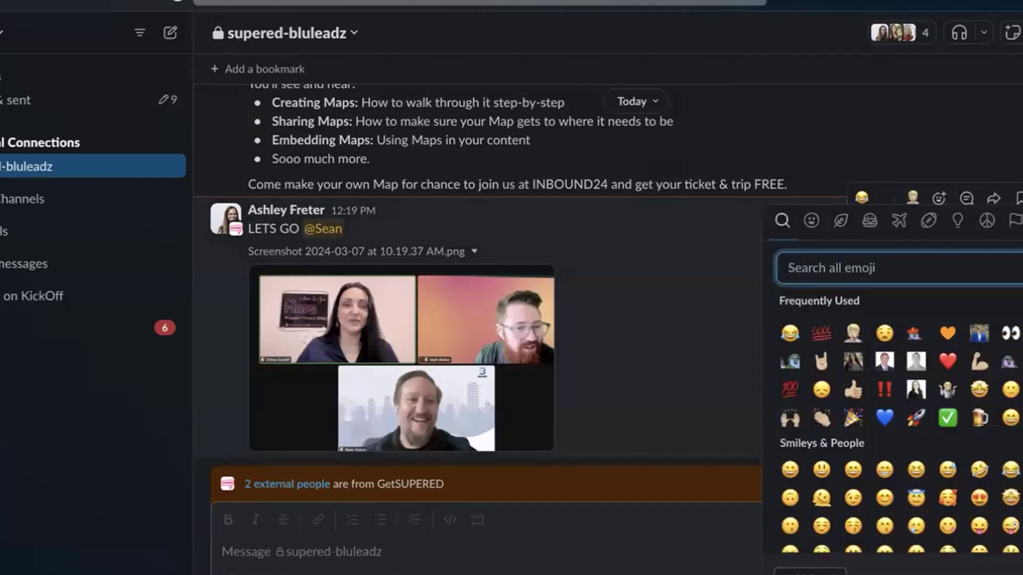
type("ashe")
key("BackSpace")
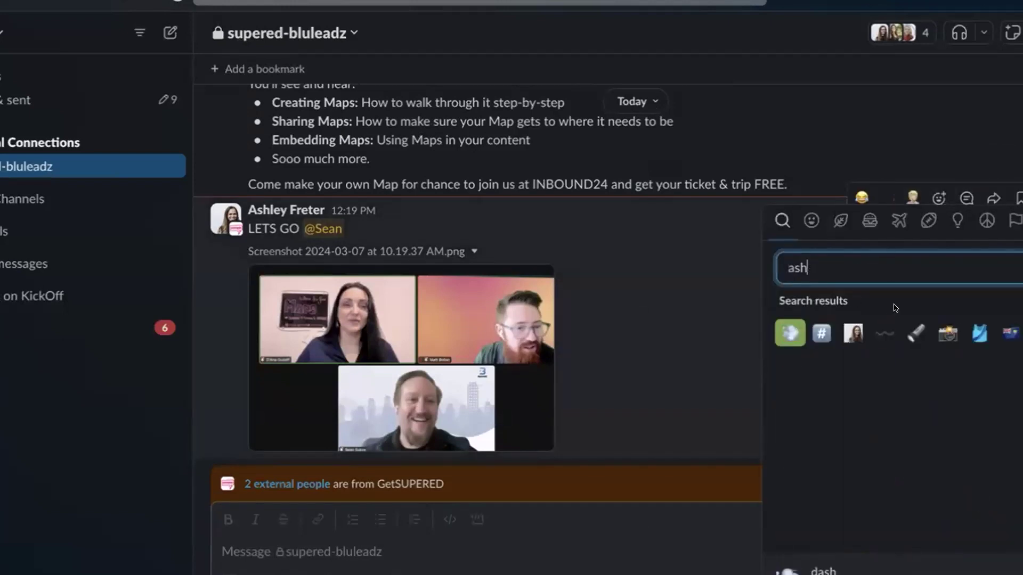
left_click(850, 332)
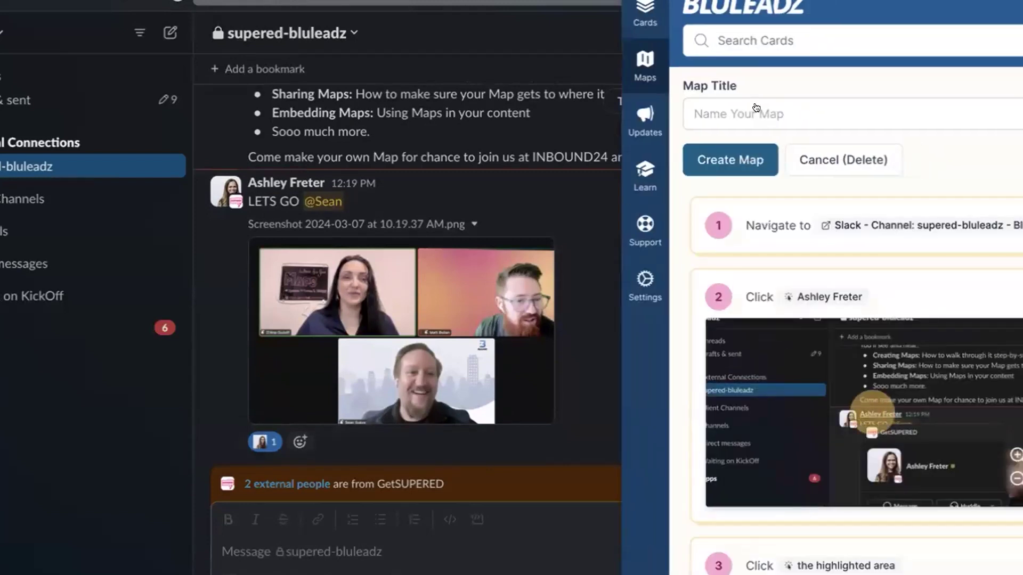
- Try to title the recorded Slack map beginning with "Emoji in", and clear the stray text from the Slack message box
left_click(744, 102)
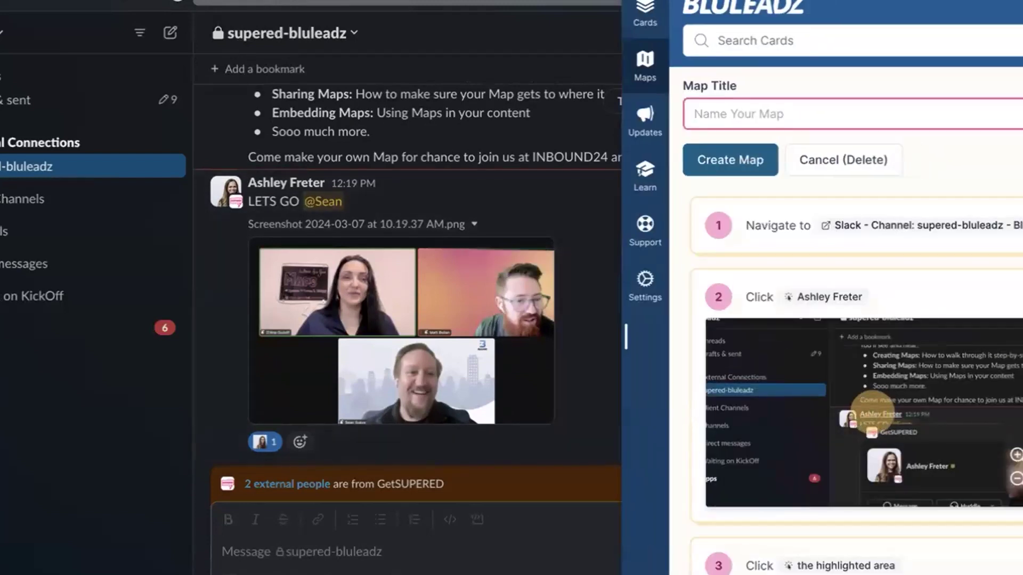
type("Empji")
left_click(725, 106)
type("Emoji")
key("ctrl+a")
key("BackSpace")
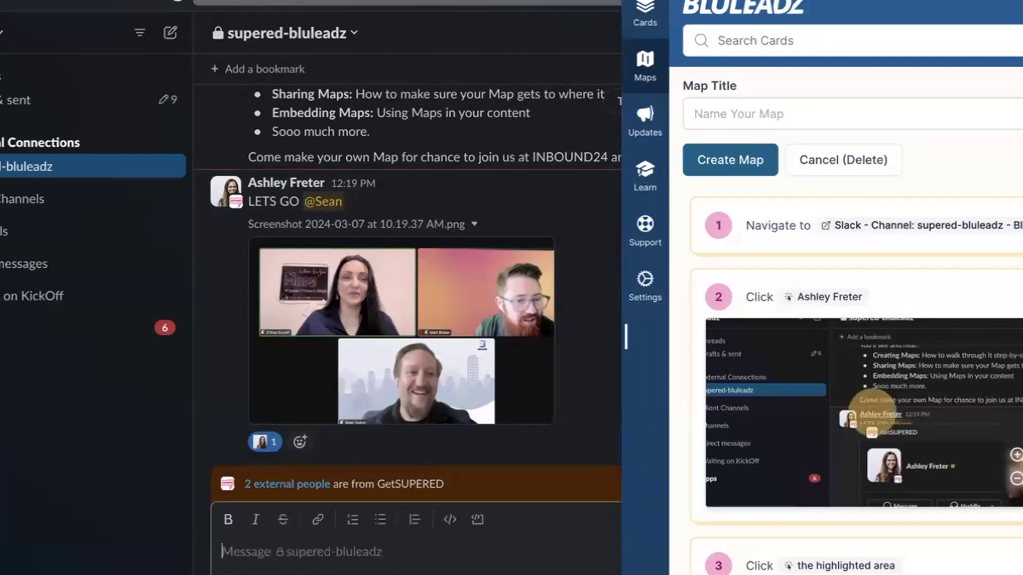
type("Emoji in")
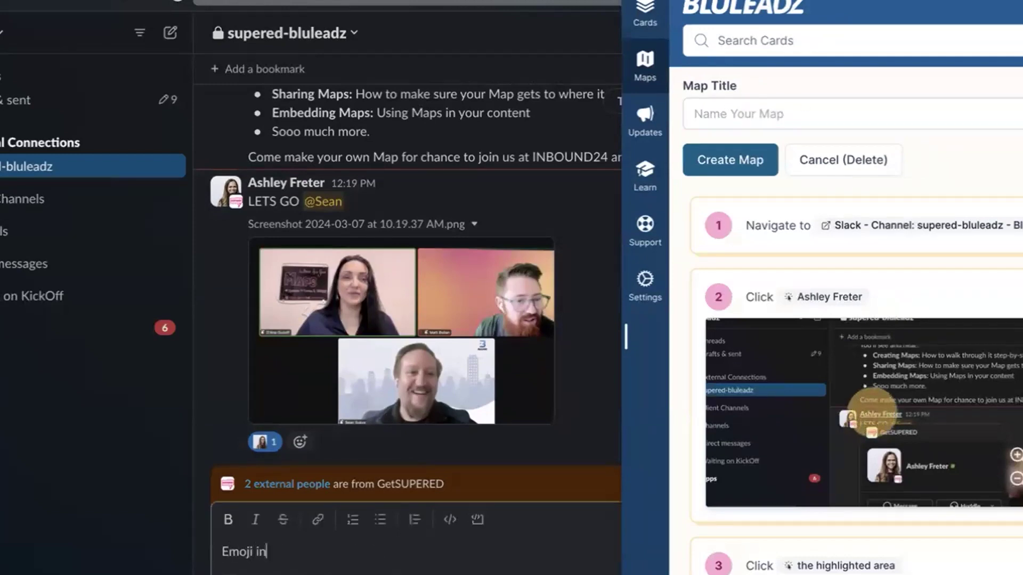
left_click(756, 103)
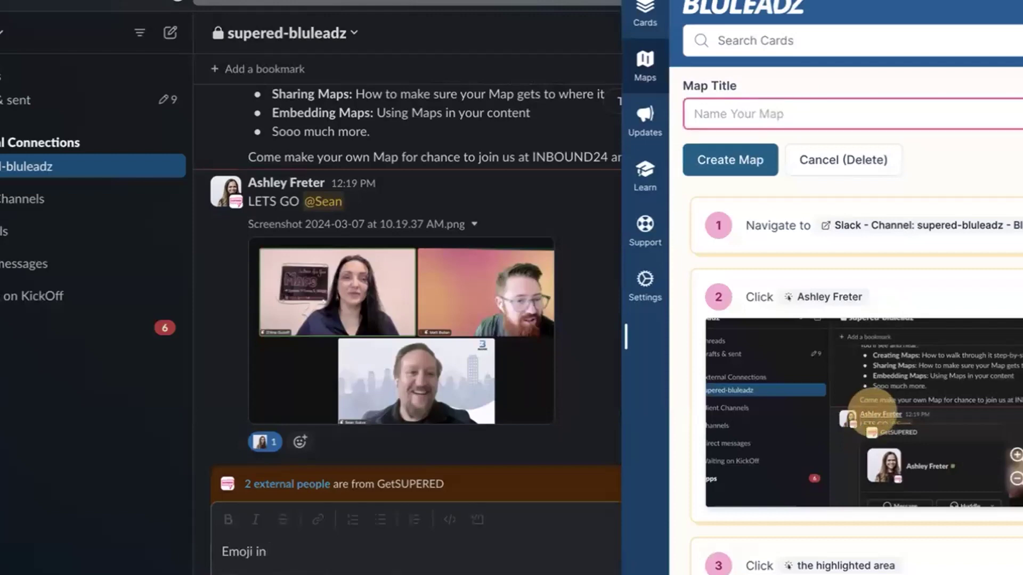
type("E")
key("ctrl+a")
key("BackSpace")
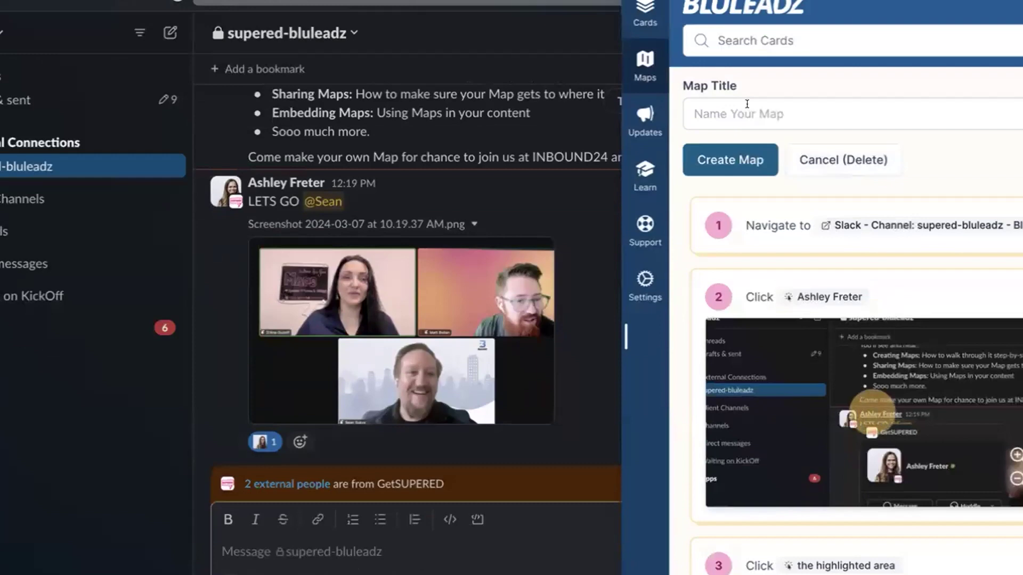
- Try twice more to enter the map title, removing the stray letter from the Slack message box each time
left_click(747, 103)
type("e")
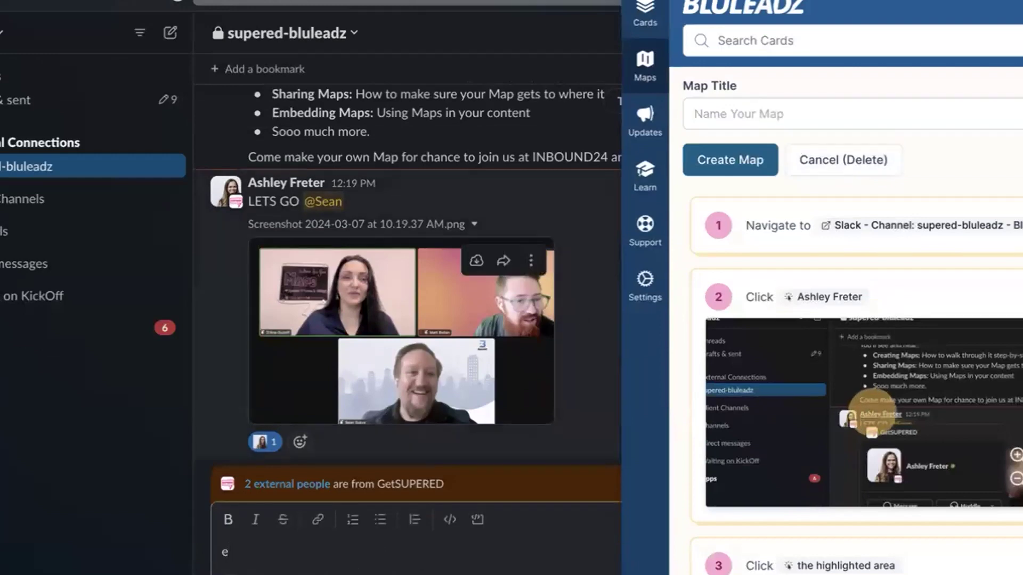
key("BackSpace")
left_click(802, 112)
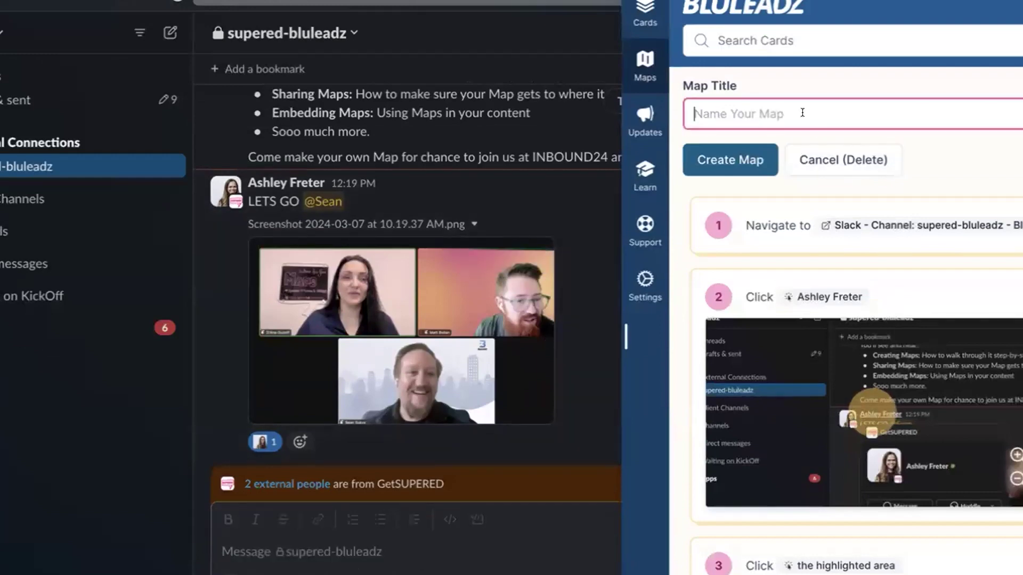
type("E")
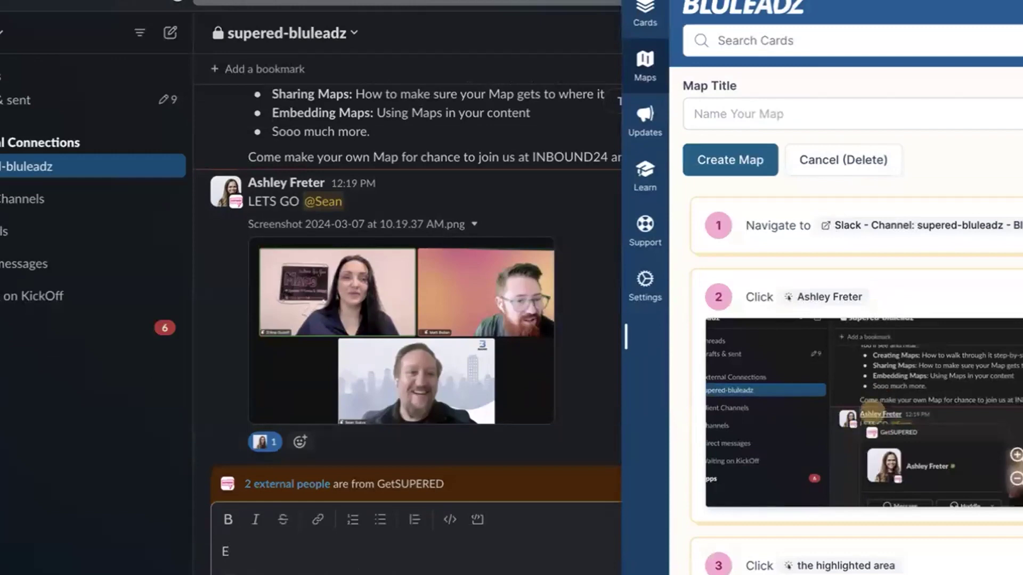
key("BackSpace")
- Try to create the recorded map without a title, try placeholder text as its title, and look through its captured steps
left_click(735, 160)
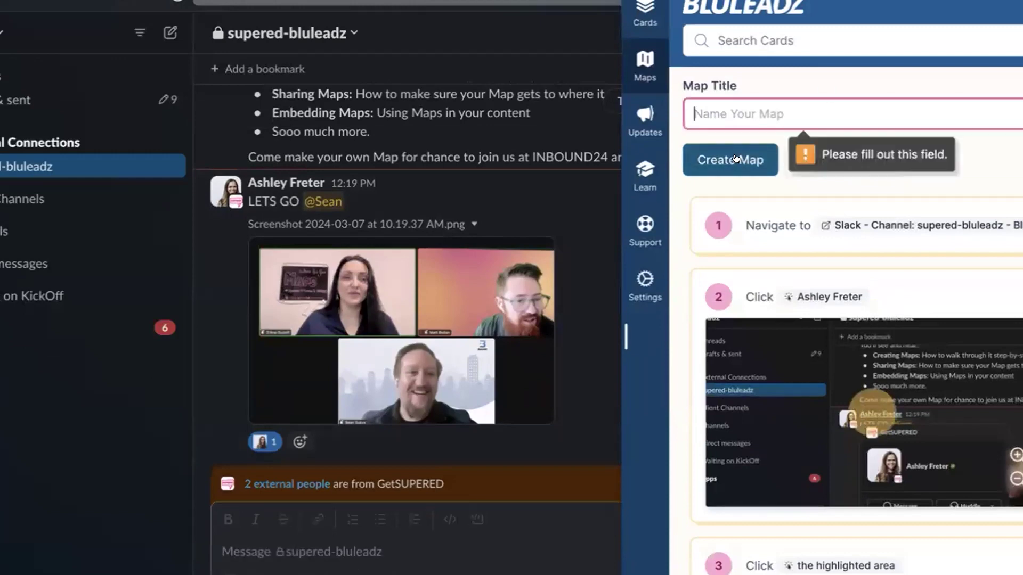
type("adf")
key("BackSpace")
key("BackSpace")
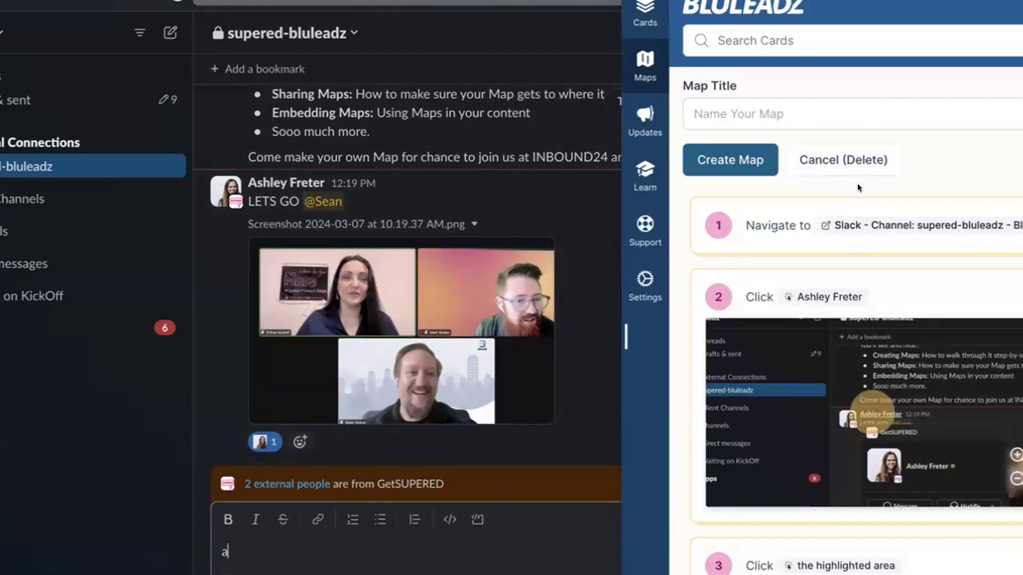
scroll(852, 320, "down", 20)
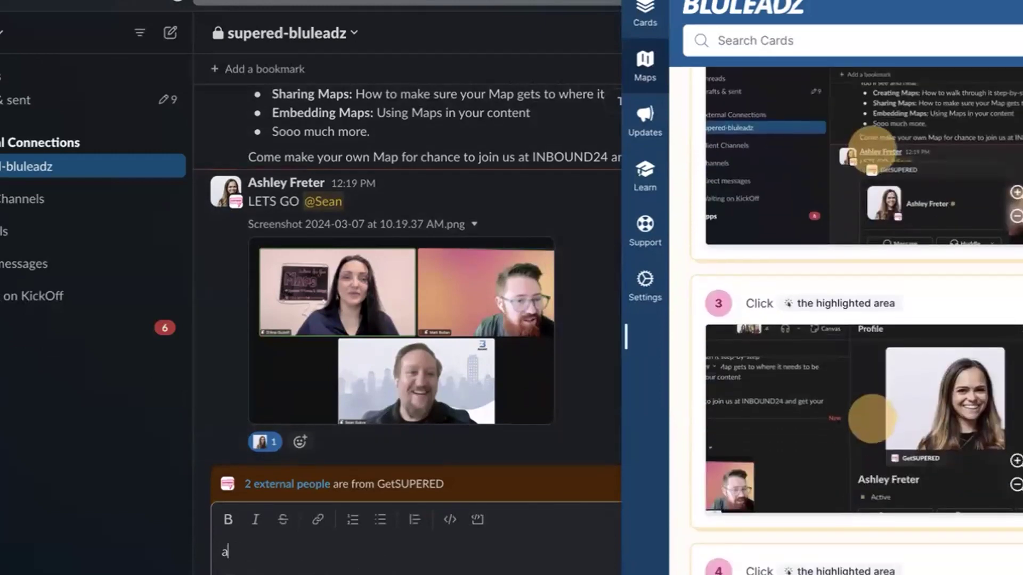
scroll(759, 105, "up", 20)
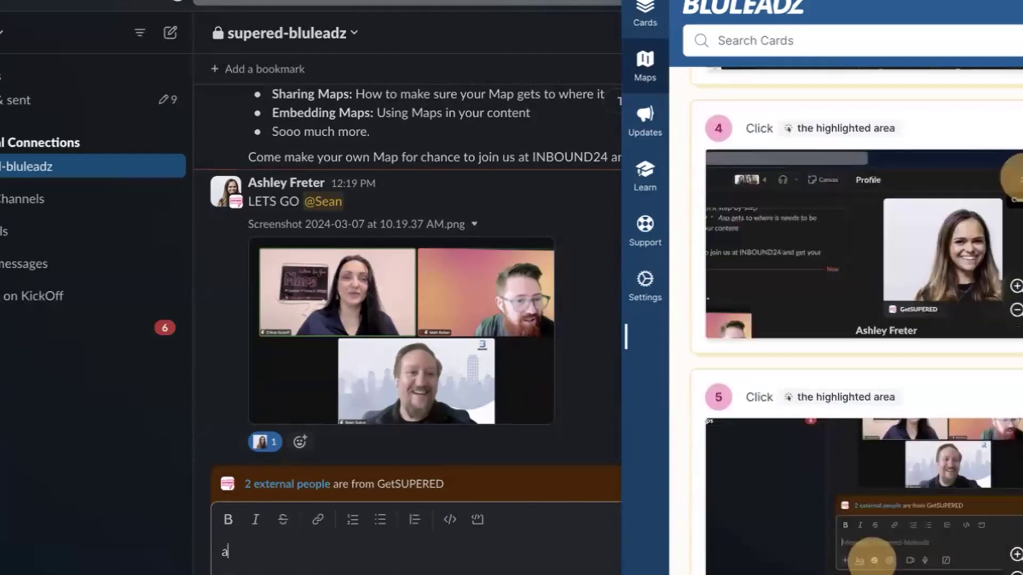
- Empty the leftover draft text in the Slack message box and try again to enter a title for the map
left_click(759, 105)
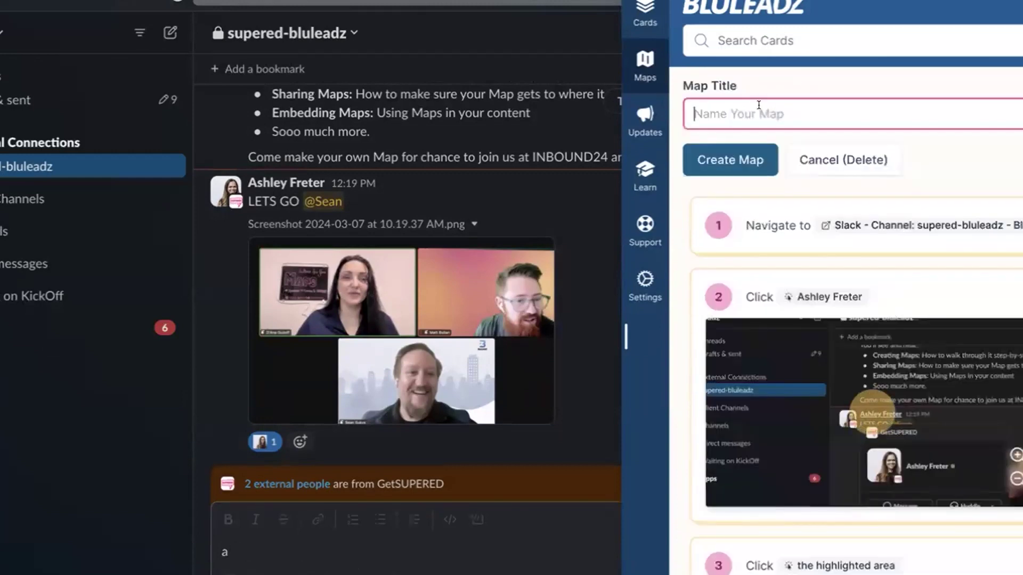
left_click(229, 551)
type("s")
key("BackSpace")
key("BackSpace")
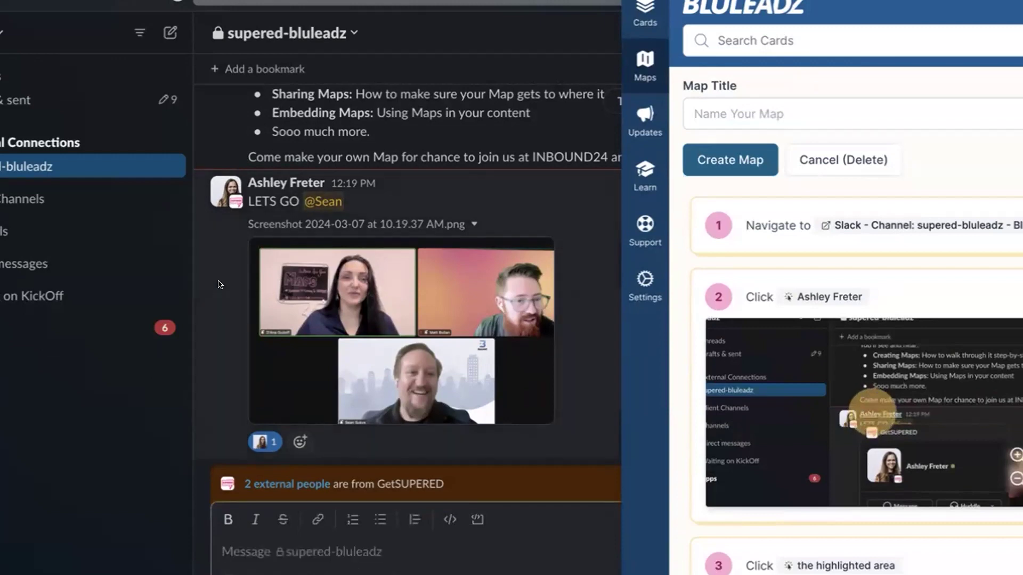
left_click(719, 102)
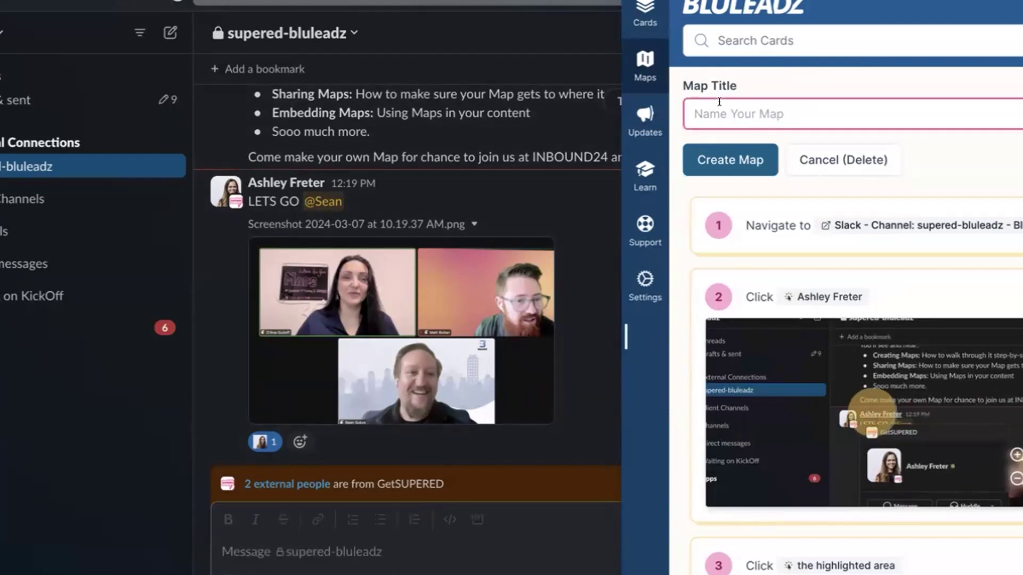
type("a")
key("BackSpace")
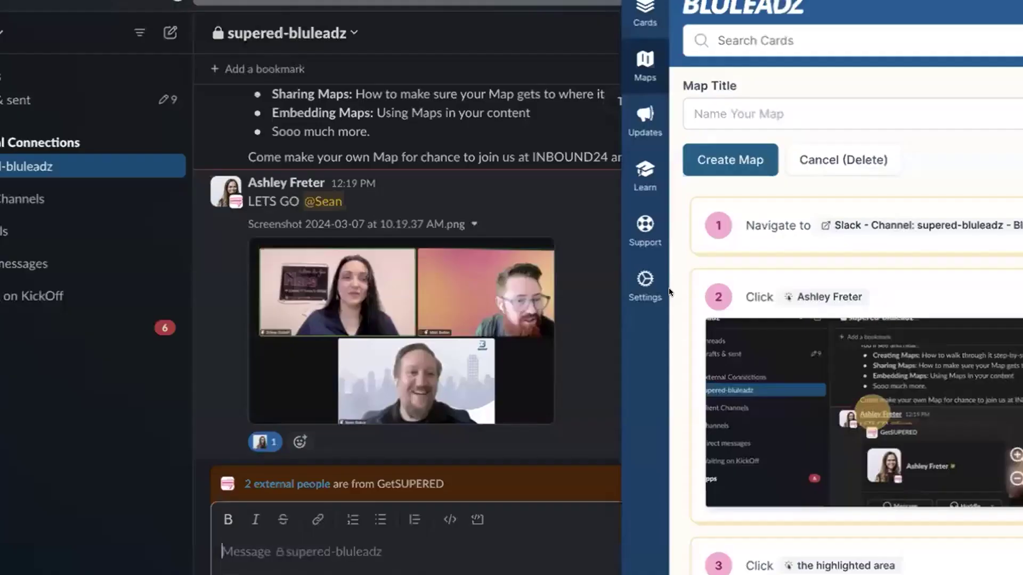
- Try again to title and create the recorded map, and replace the Slack page with the Google home page
left_click(745, 107)
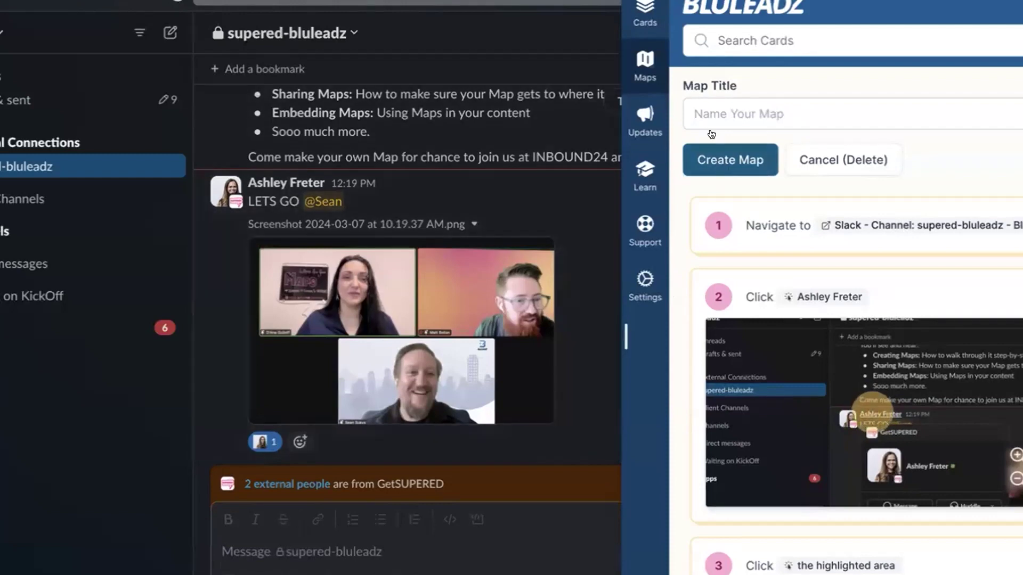
left_click(714, 158)
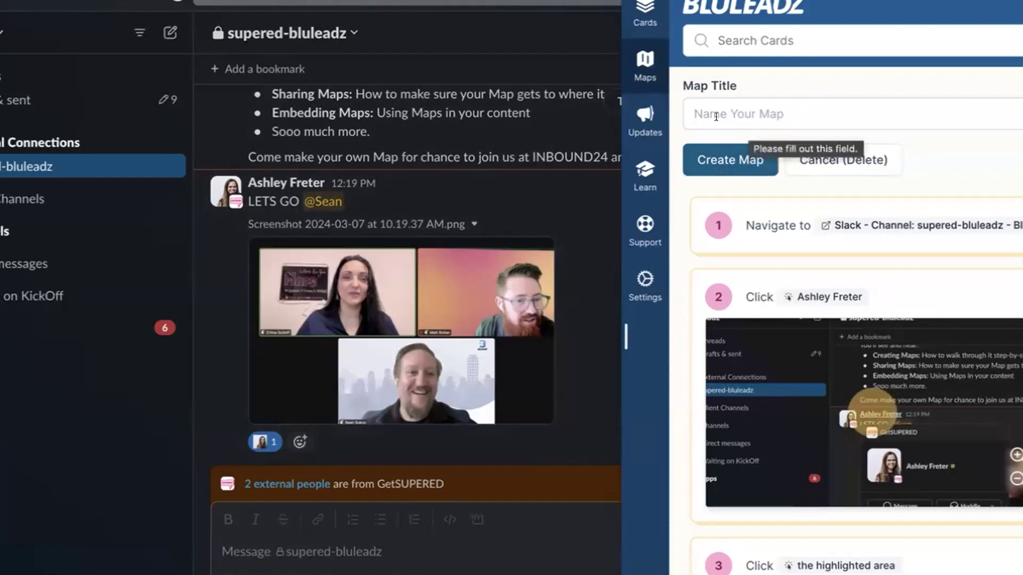
type("googl")
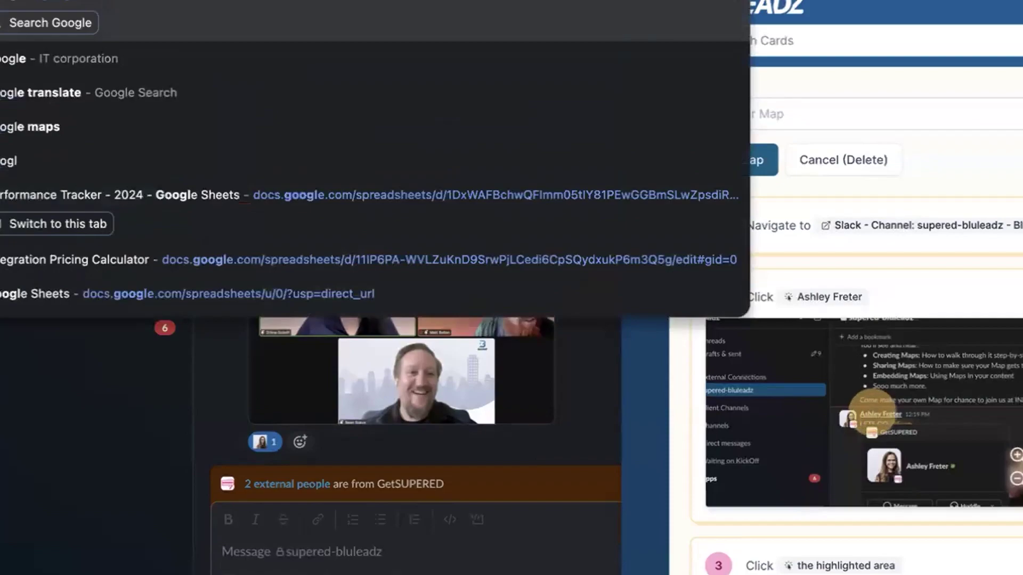
key("Return")
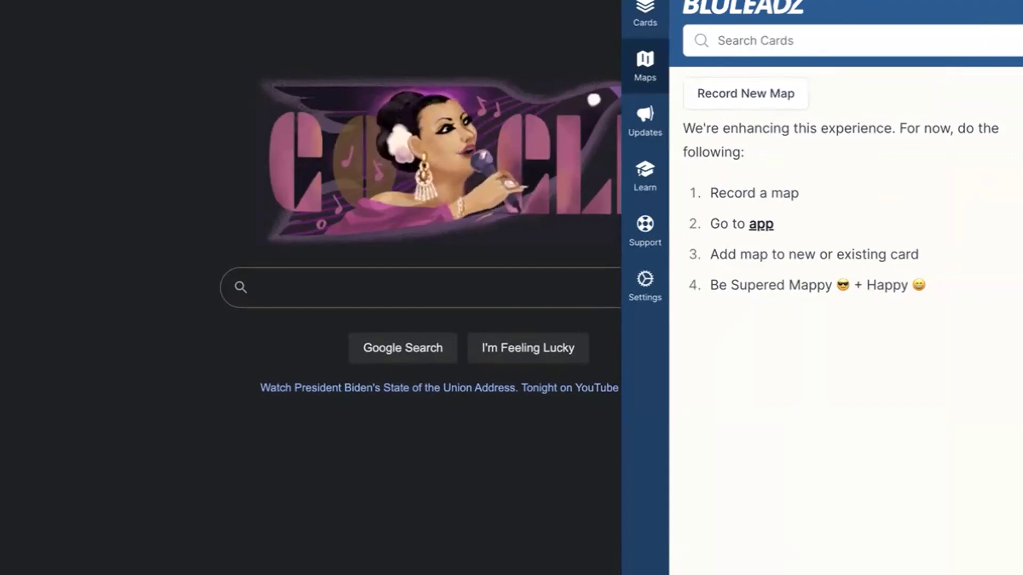
- Go to slack.com and launch the Bluleadz workspace
key("ctrl+l")
type("slack.c")
key("Return")
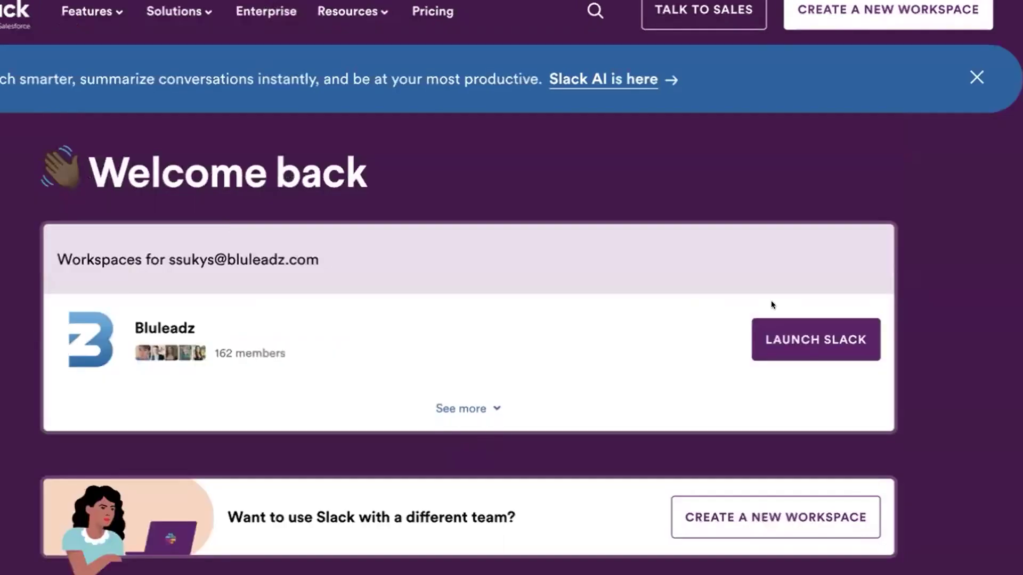
left_click(793, 335)
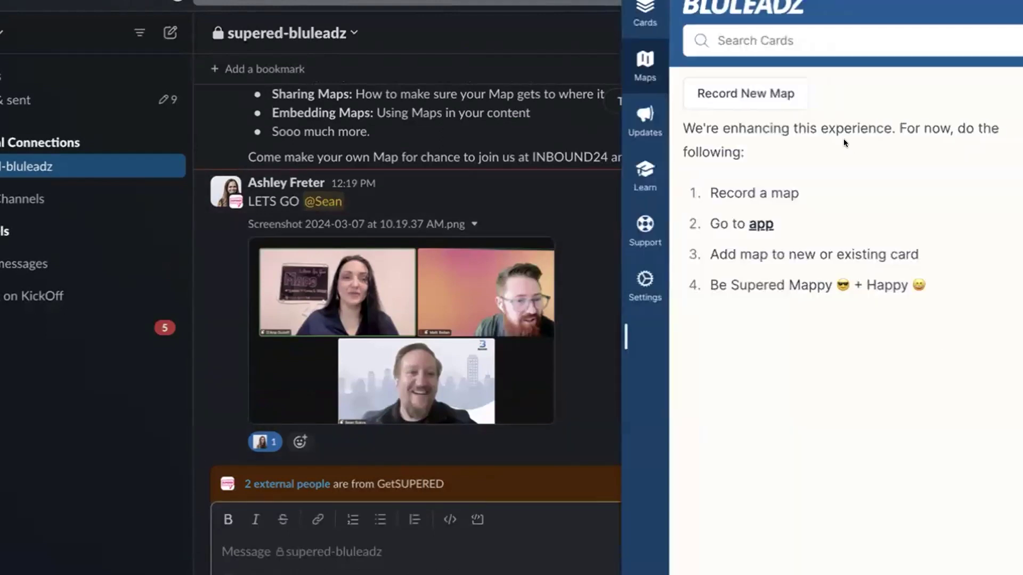
- Start recording a new map and open the profile of the member shown as L.J. from the supered-bluleadz channel's member list
left_click(750, 91)
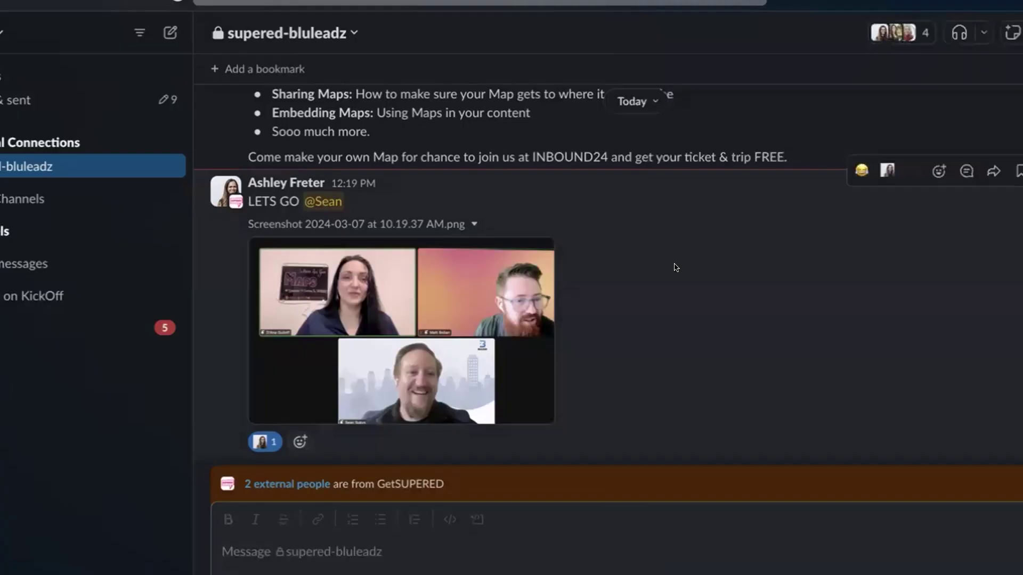
scroll(638, 282, "up", 10)
scroll(639, 282, "up", 15)
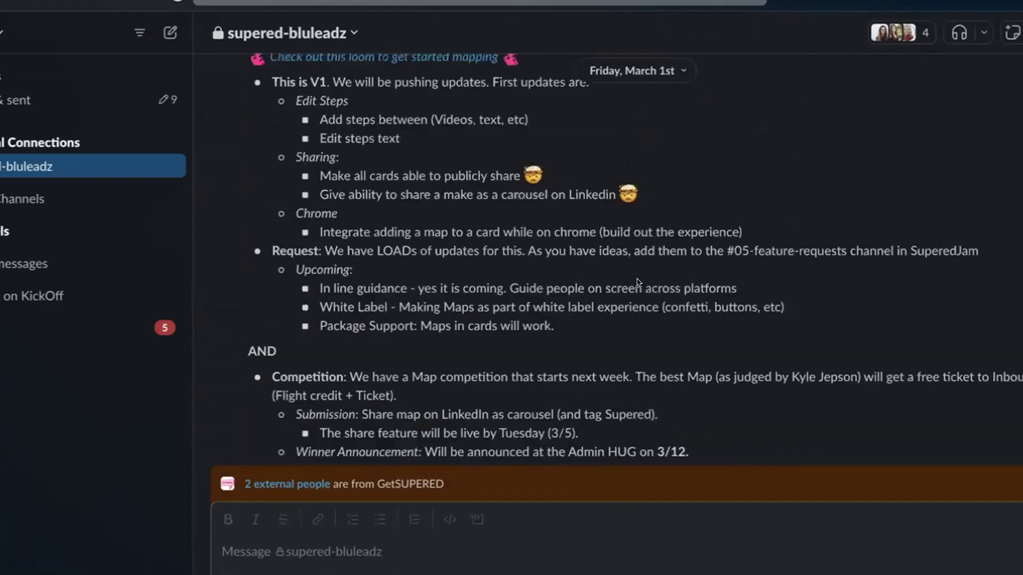
scroll(639, 282, "up", 12)
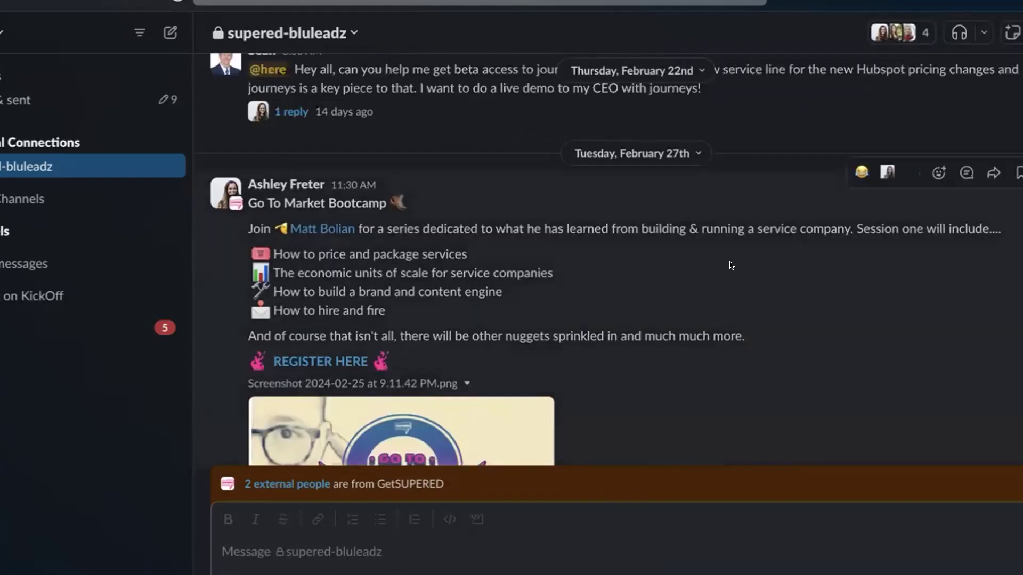
left_click(882, 33)
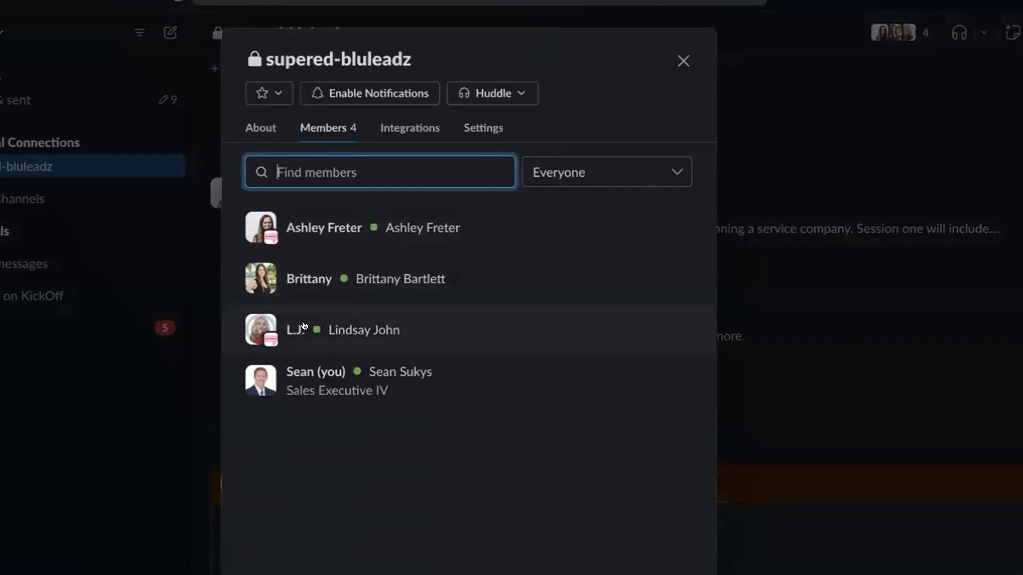
left_click(304, 326)
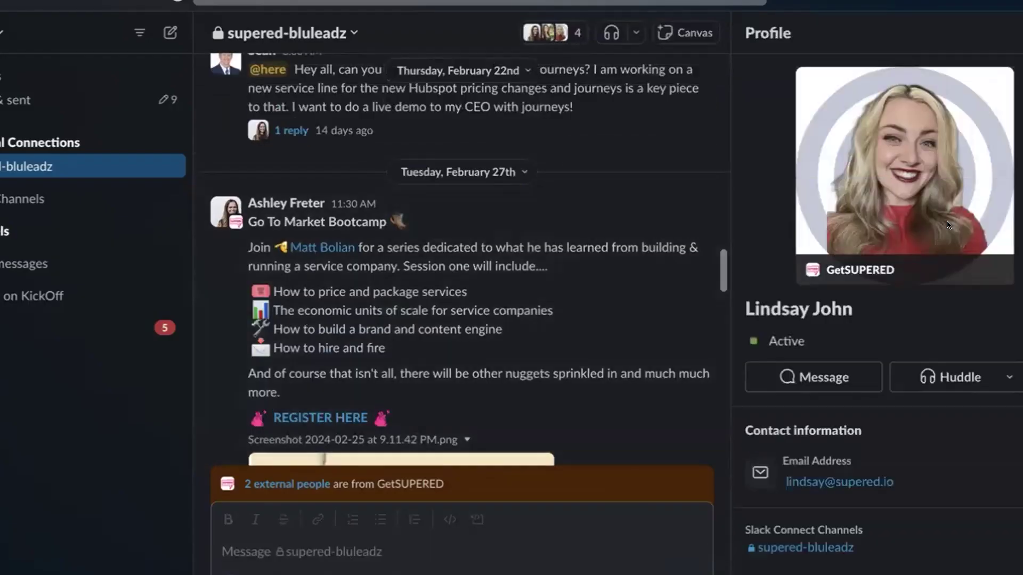
- Capture the member's profile photo by saving it as an image file
key("super+shift+4")
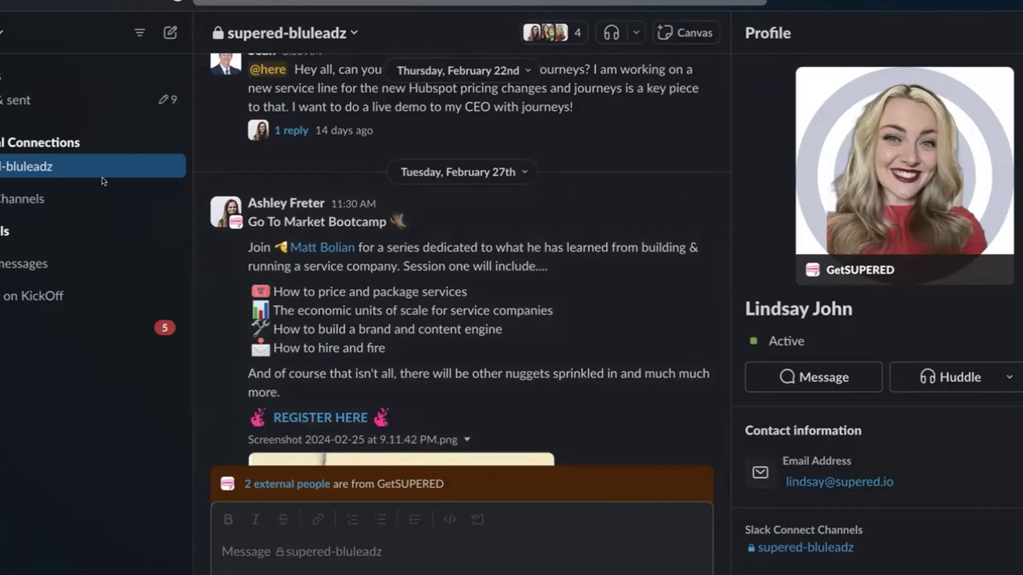
right_click(878, 130)
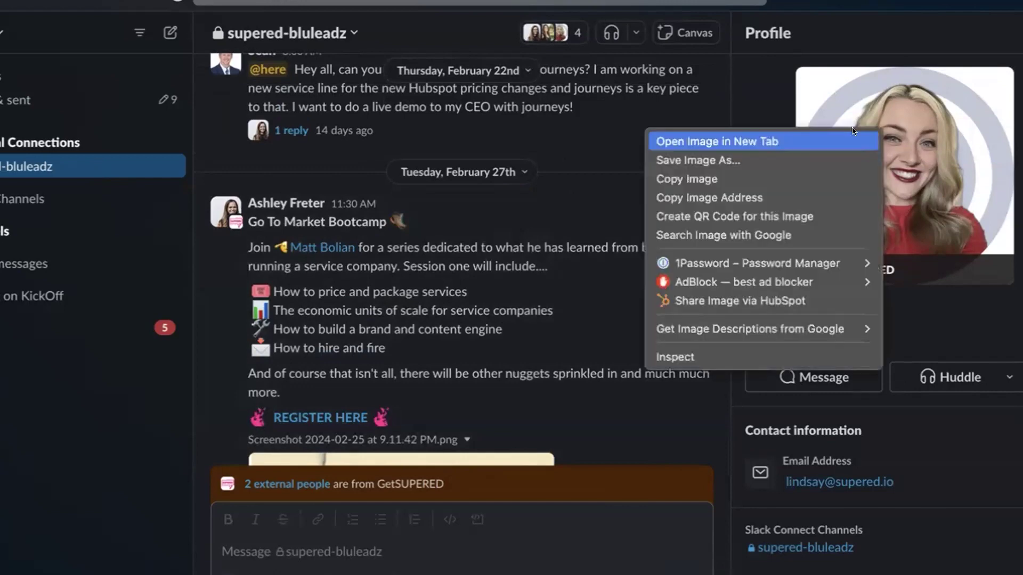
left_click(719, 159)
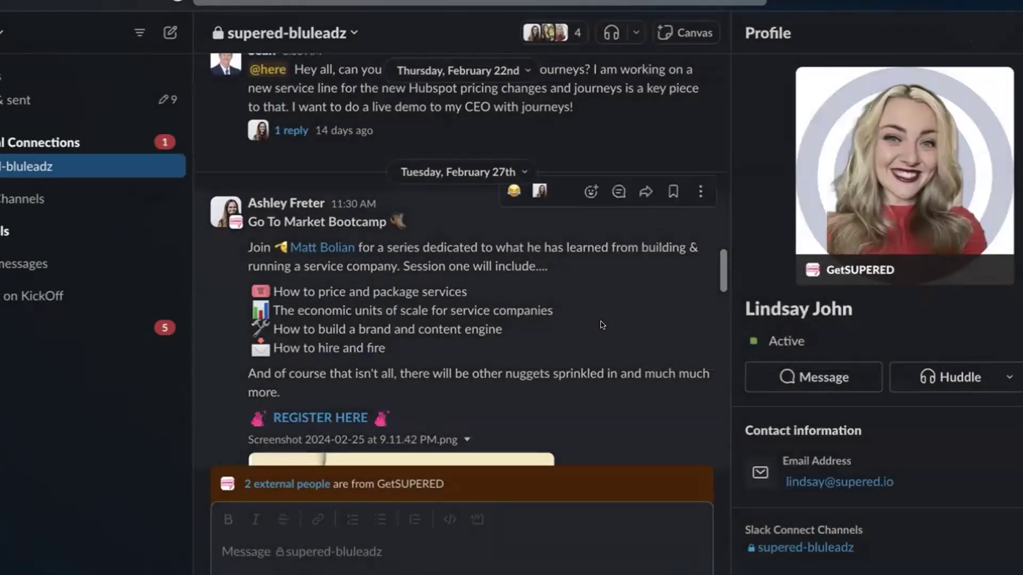
- Add a custom emoji from the image Jepson.jpeg with the name :jepson: and save it
scroll(571, 349, "down", 20)
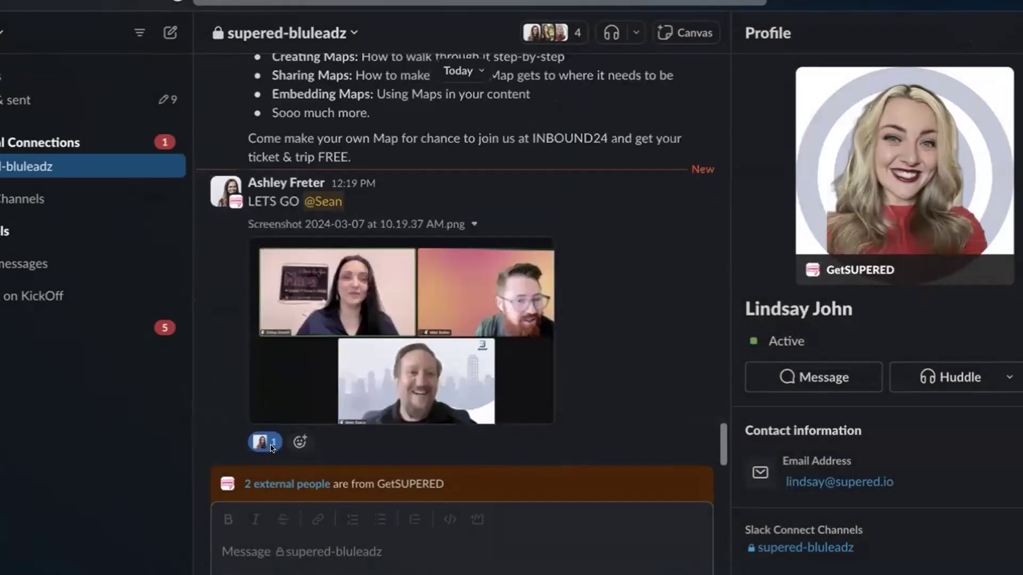
left_click(300, 441)
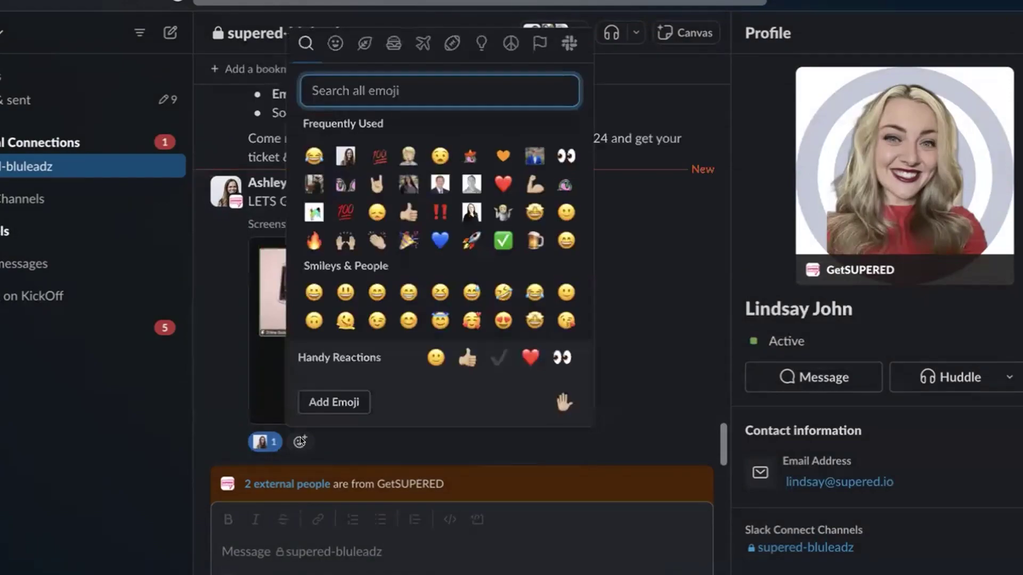
left_click(326, 401)
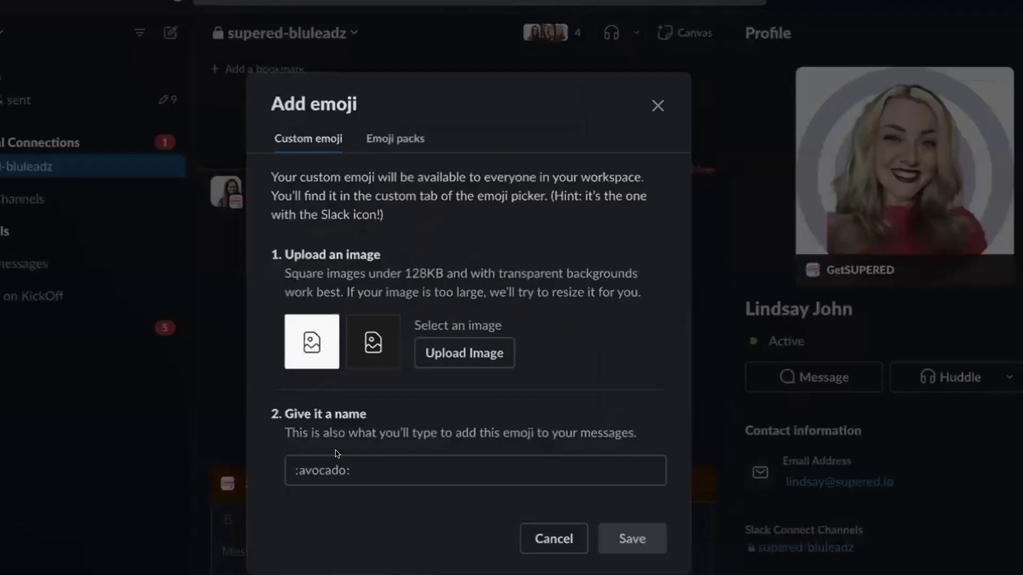
left_click(353, 470)
left_click(459, 349)
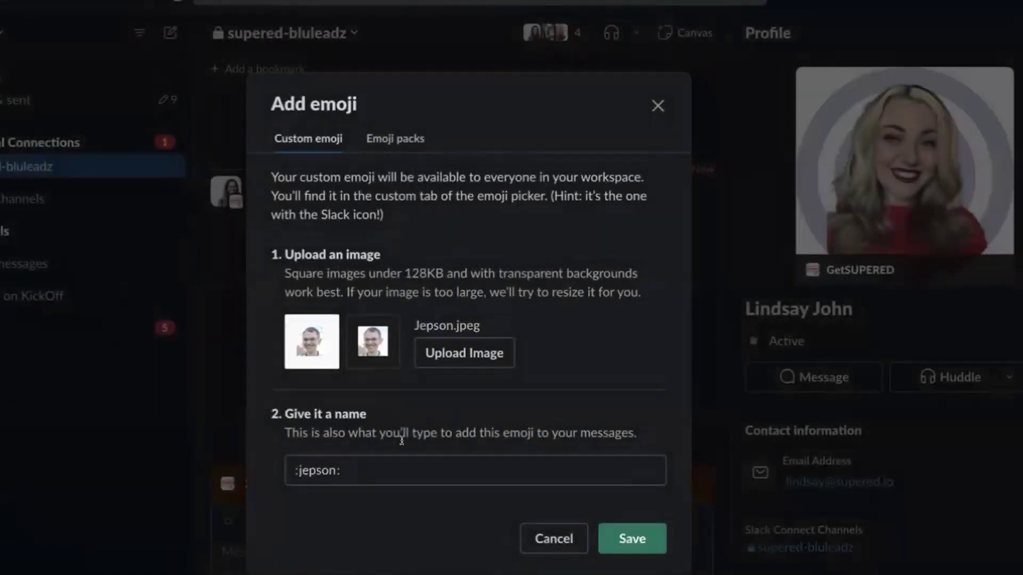
left_click(627, 539)
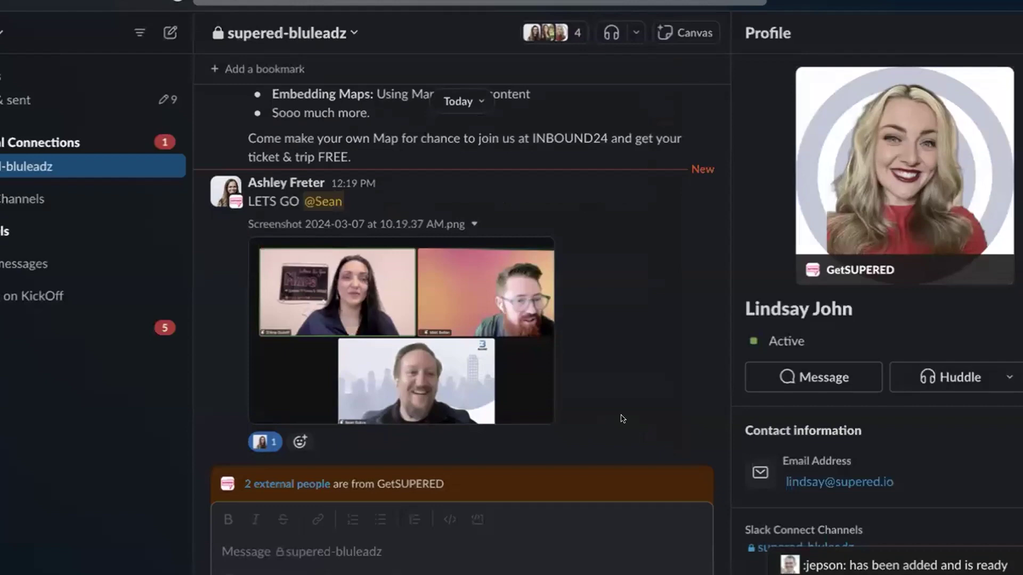
- Find the :jepson: emoji by searching "jep" and react with it to the LETS GO message
left_click(300, 442)
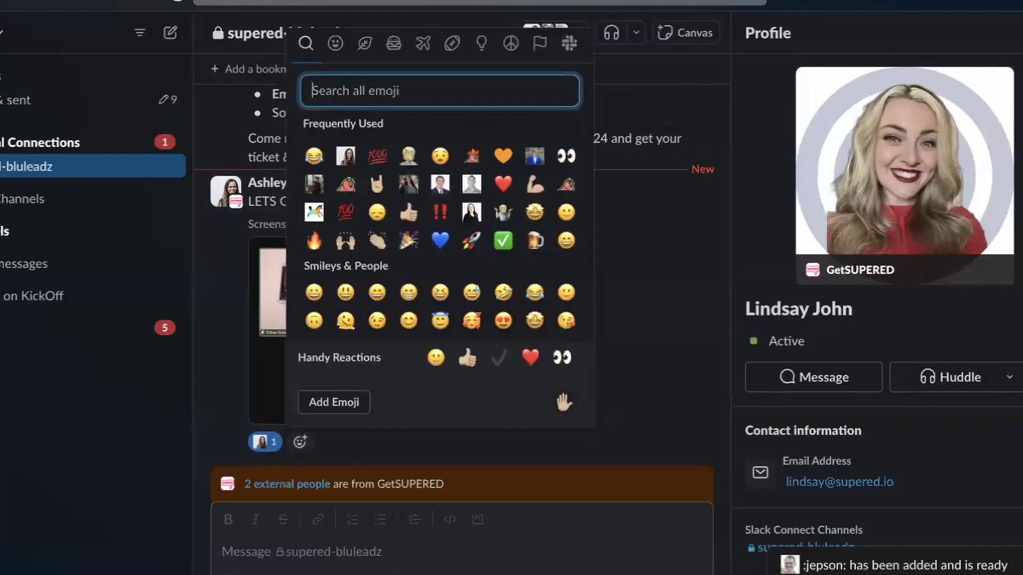
type("jep")
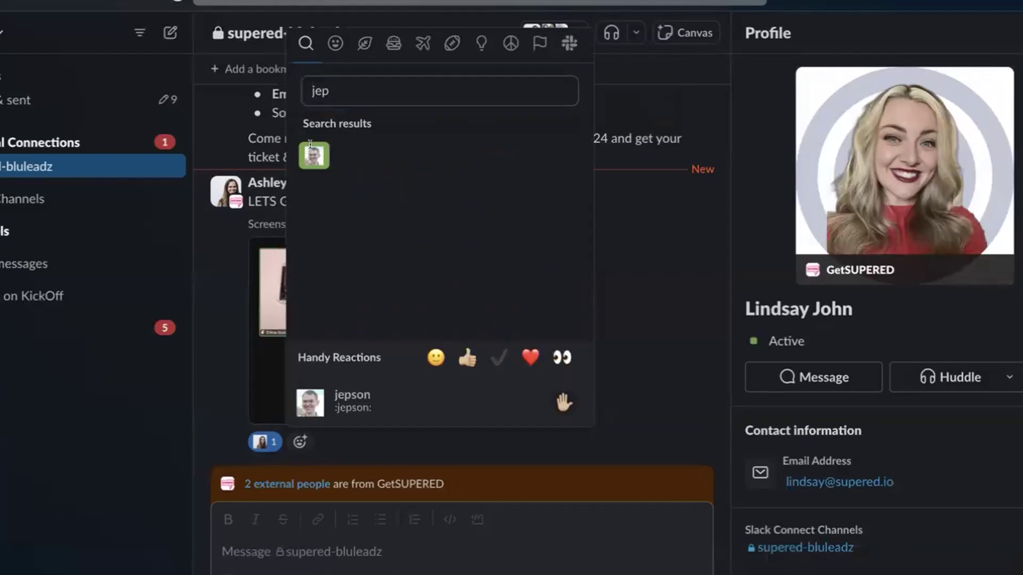
left_click(311, 152)
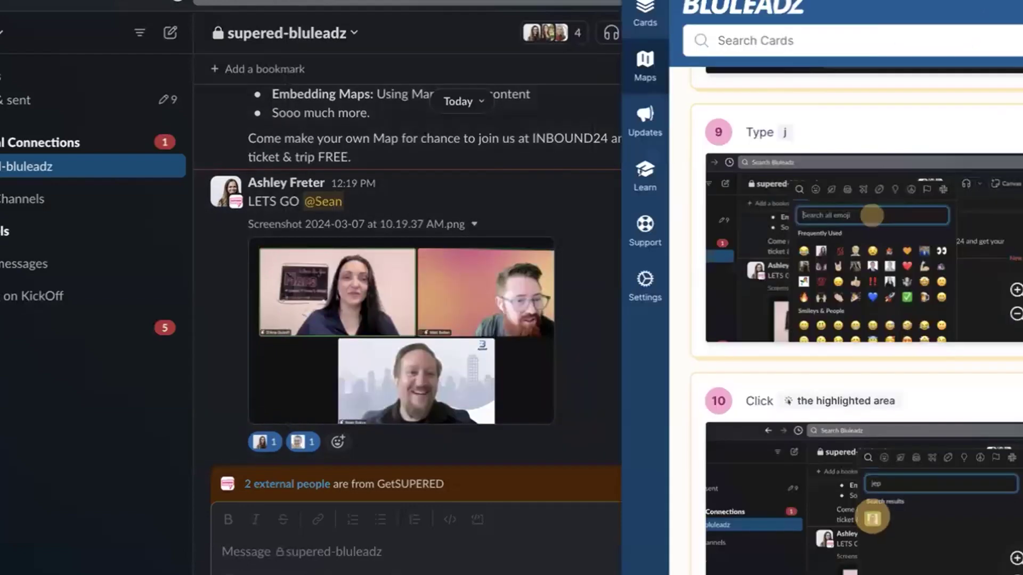
- Return to the start of the recorded map and test text entry in the Slack message box
scroll(1018, 224, "up", 6)
scroll(1017, 224, "up", 10)
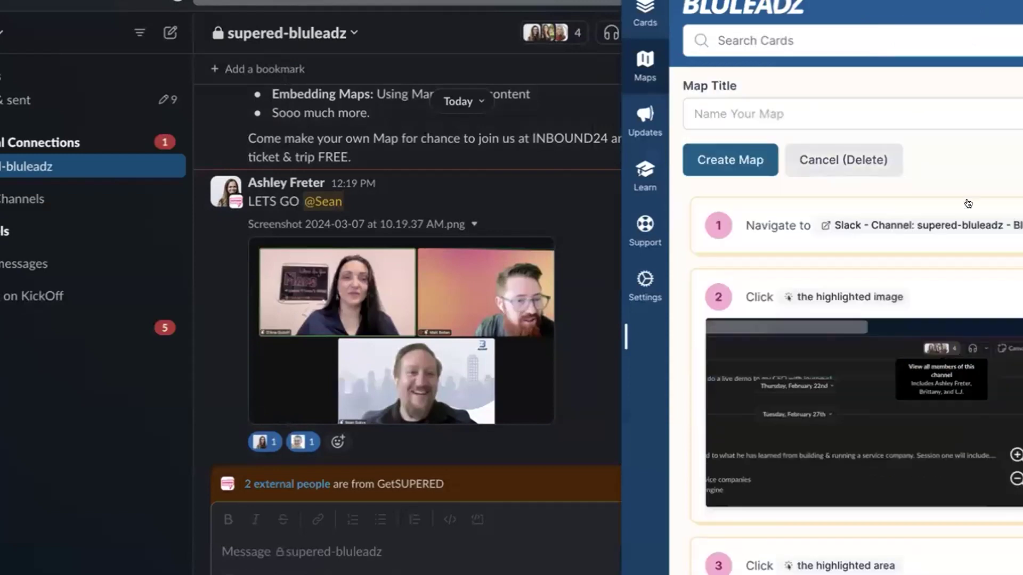
left_click(373, 552)
type("a")
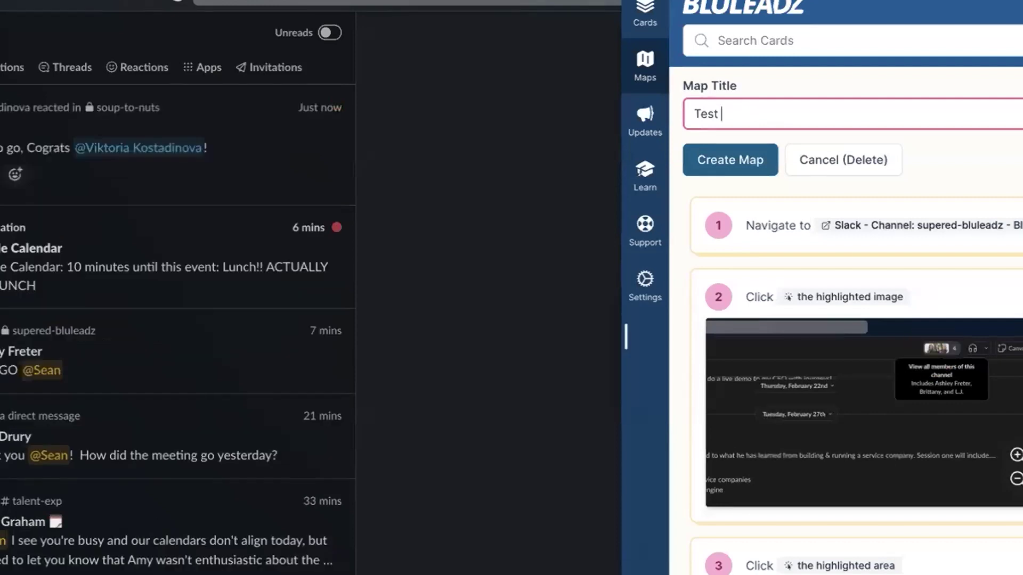
- Title the recorded map "Slack Emojii" in place of the test title and create it
type("Map")
key("ctrl+a")
key("BackSpace")
type("Slack Emojii")
left_click(737, 150)
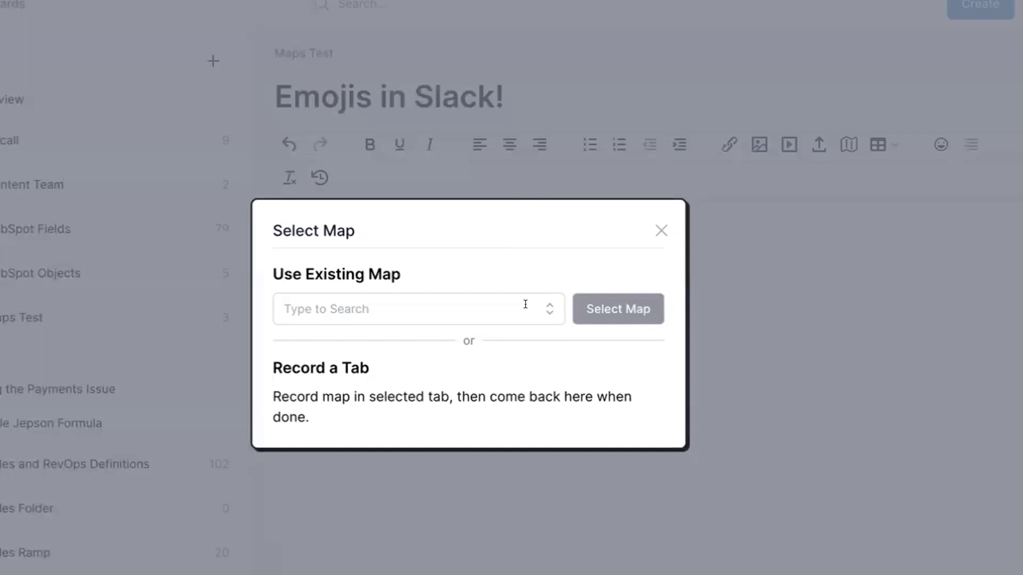
- Reopen the map selection and insert the existing Slack Emojii map into the Emojis in Slack! card
left_click(525, 304)
left_click(661, 230)
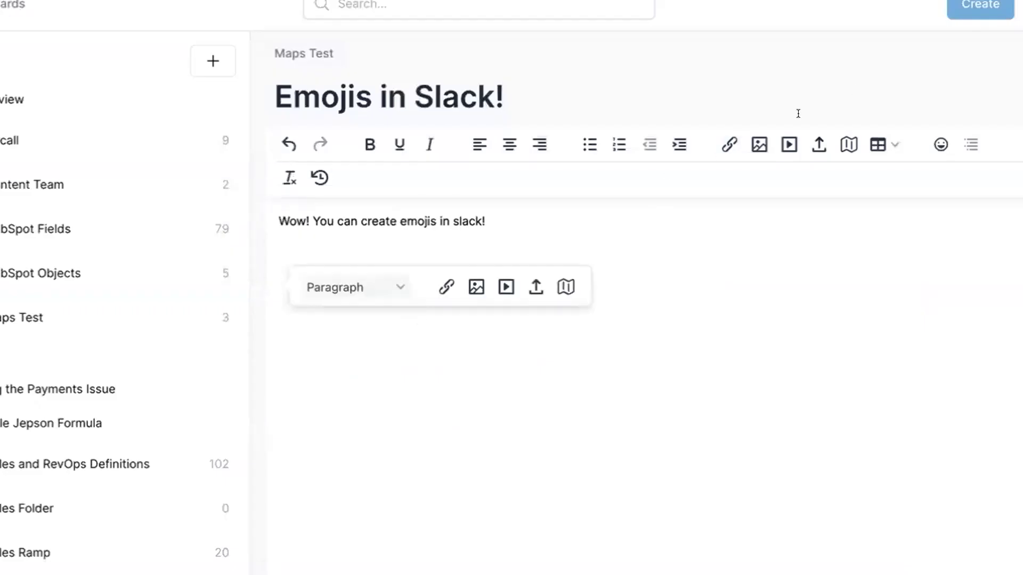
left_click(849, 144)
left_click(517, 224)
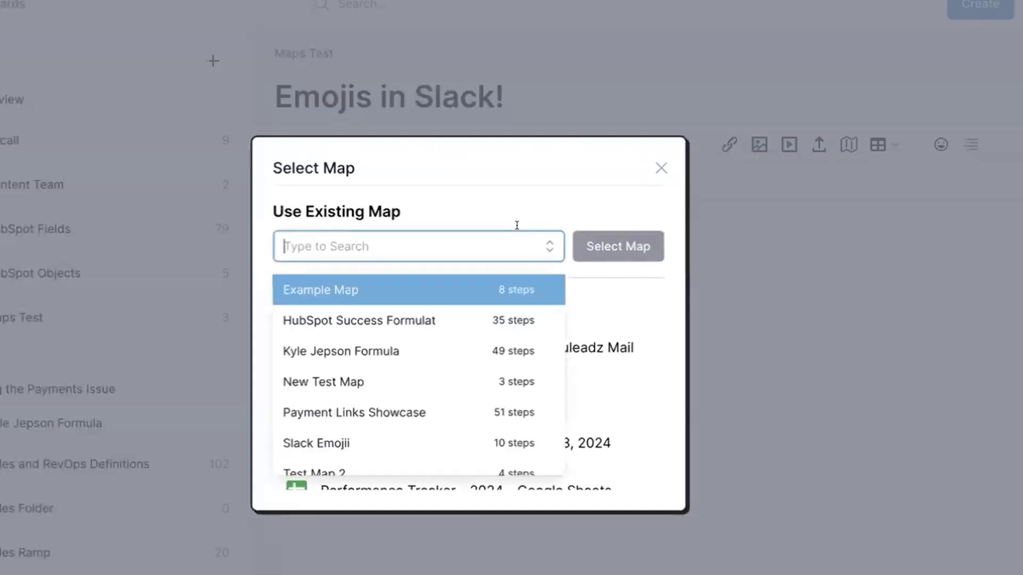
scroll(437, 299, "down", 1)
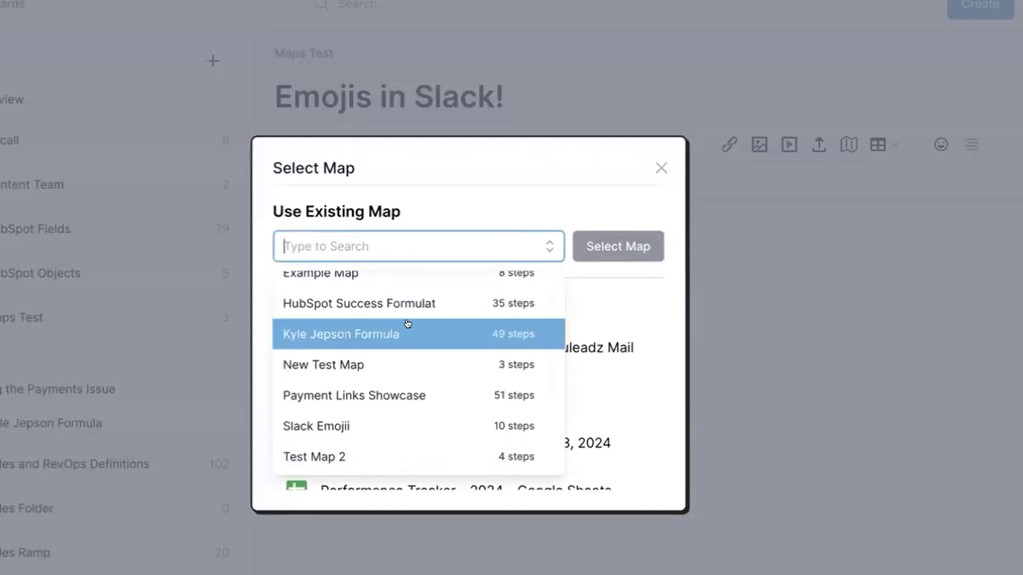
left_click(361, 420)
left_click(646, 247)
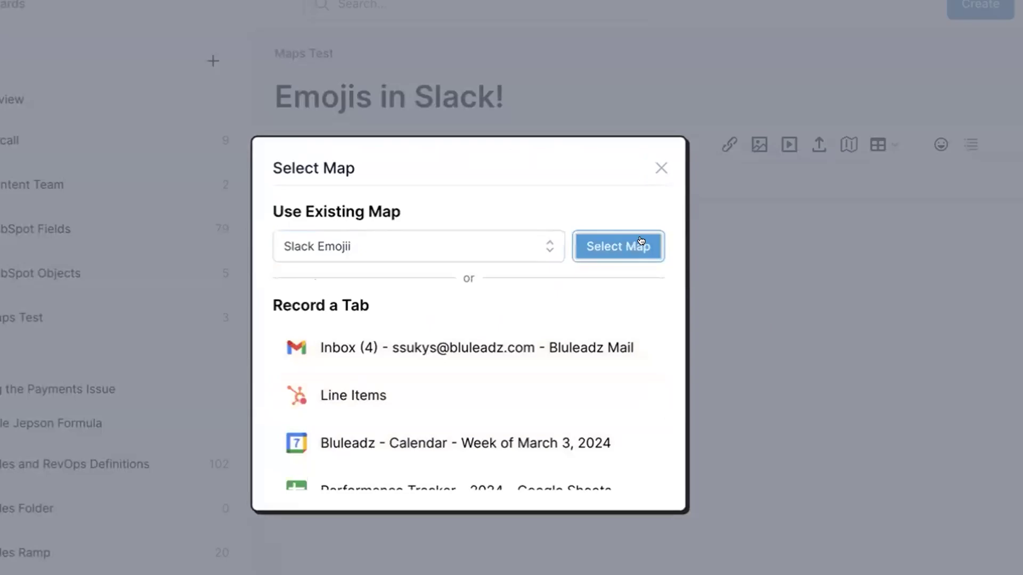
scroll(500, 234, "up", 1)
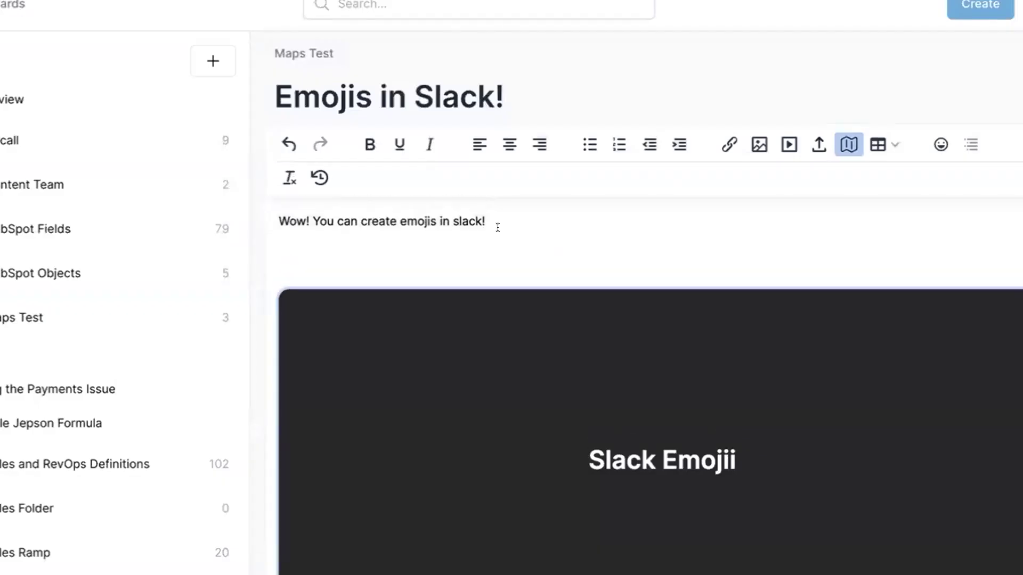
- Rewrite the card's intro line as "Wow! Did you know you can create Emojis in slack?" and remove the blank line above the map
left_click(390, 254)
left_click_drag(485, 221, 311, 214)
type("D")
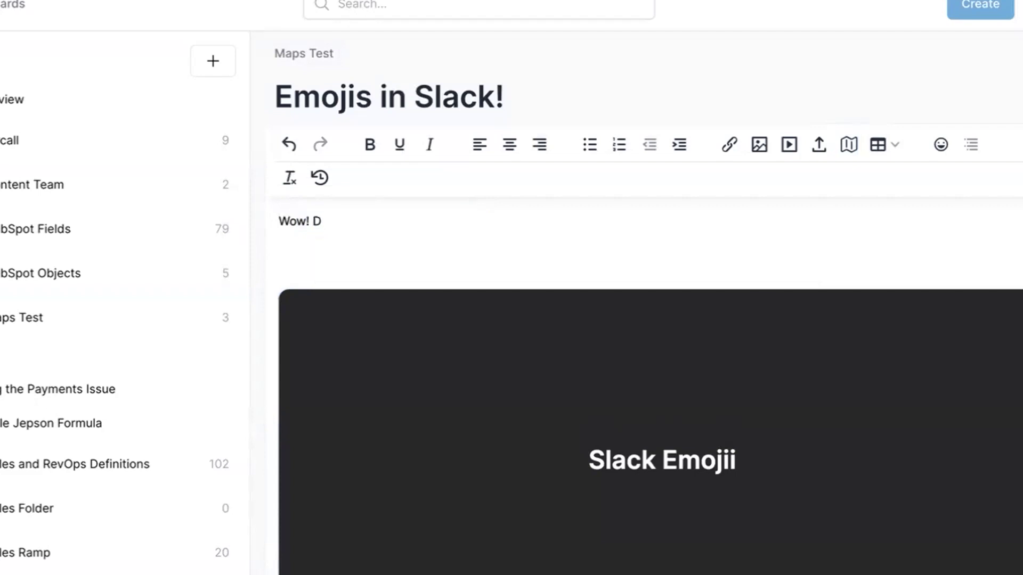
type("id you know yo")
key("BackSpace")
key("BackSpace")
key("BackSpace")
type("w ")
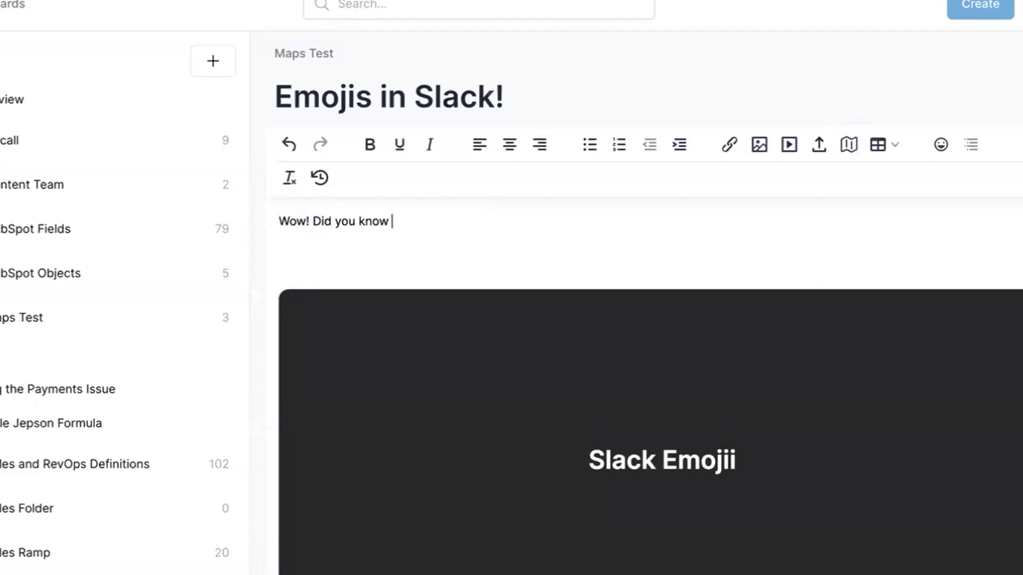
type("you can create Em")
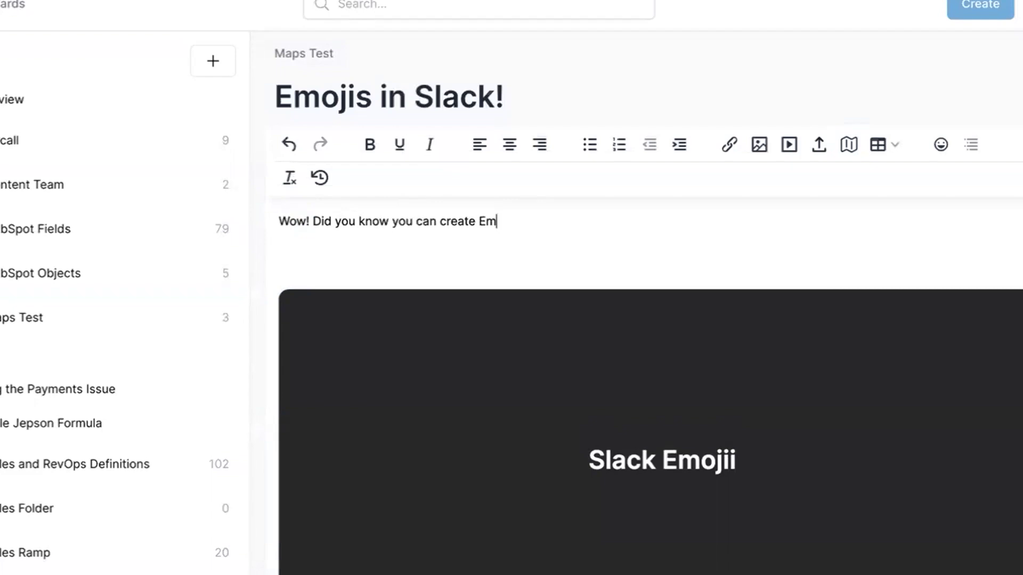
type("ojis in slack?")
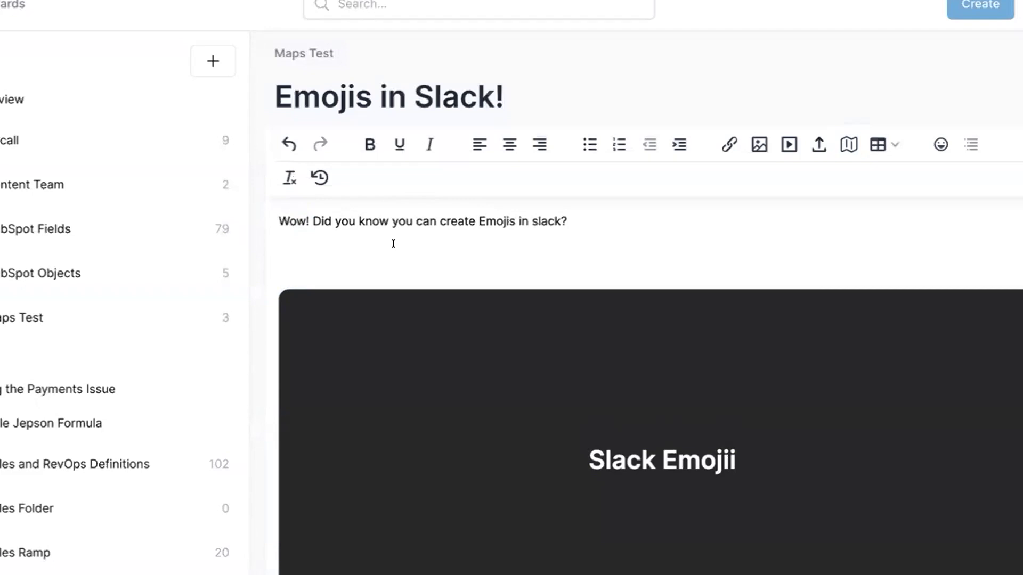
left_click(394, 243)
key("BackSpace")
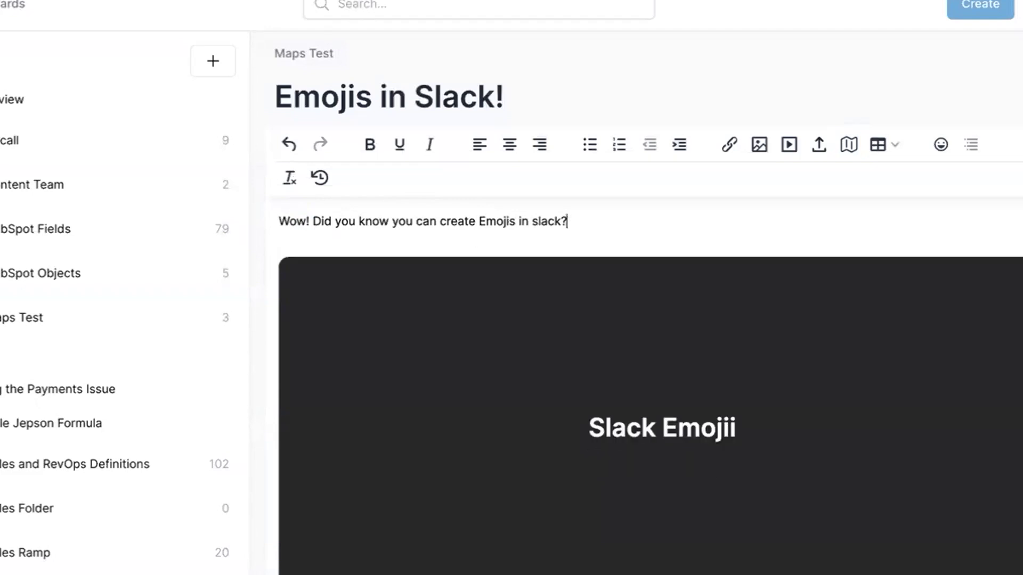
- Check the Emojis in Slack! card's content with the embedded map and create the card
scroll(650, 373, "down", 2)
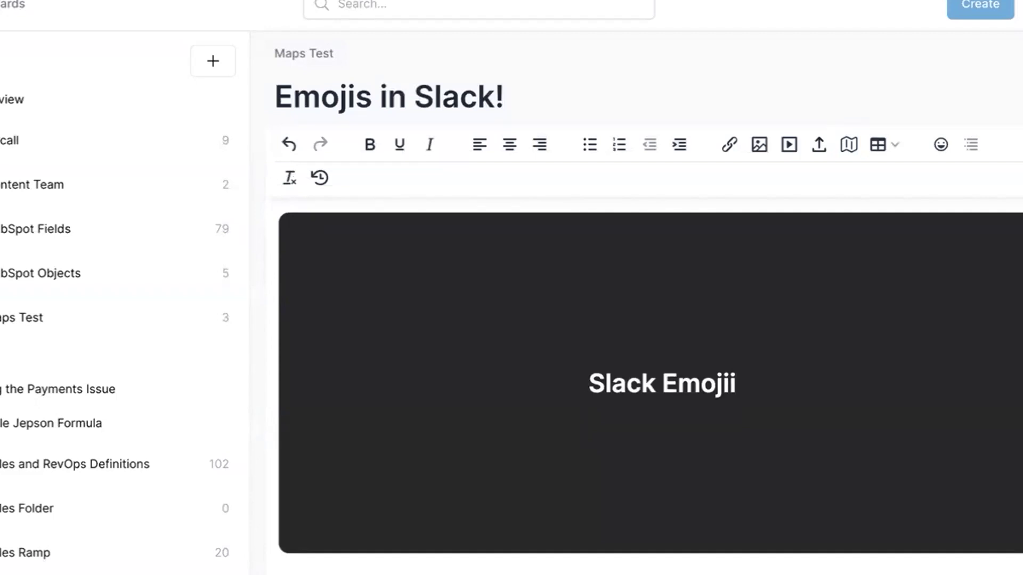
scroll(650, 373, "down", 1)
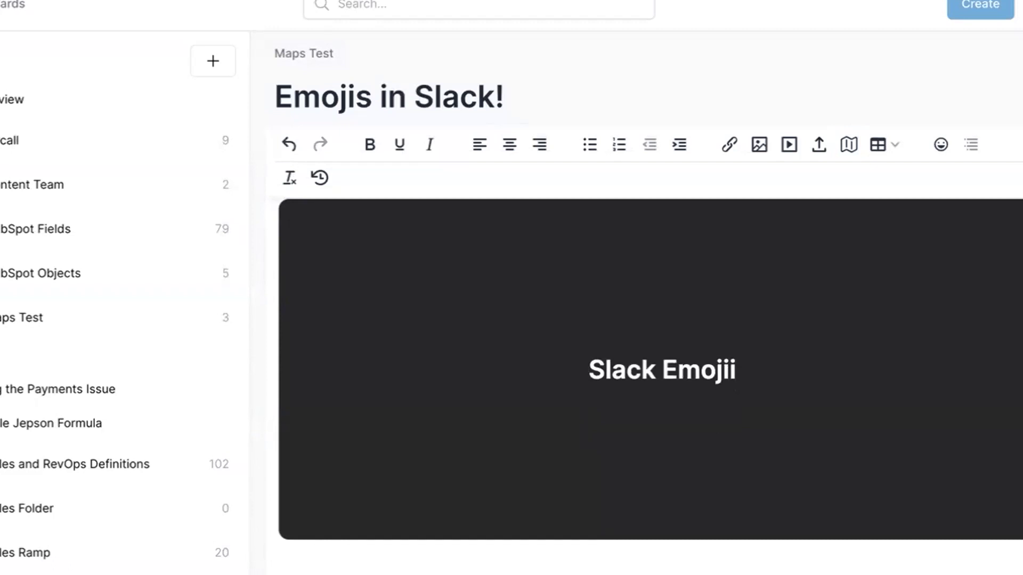
scroll(650, 362, "down", 1)
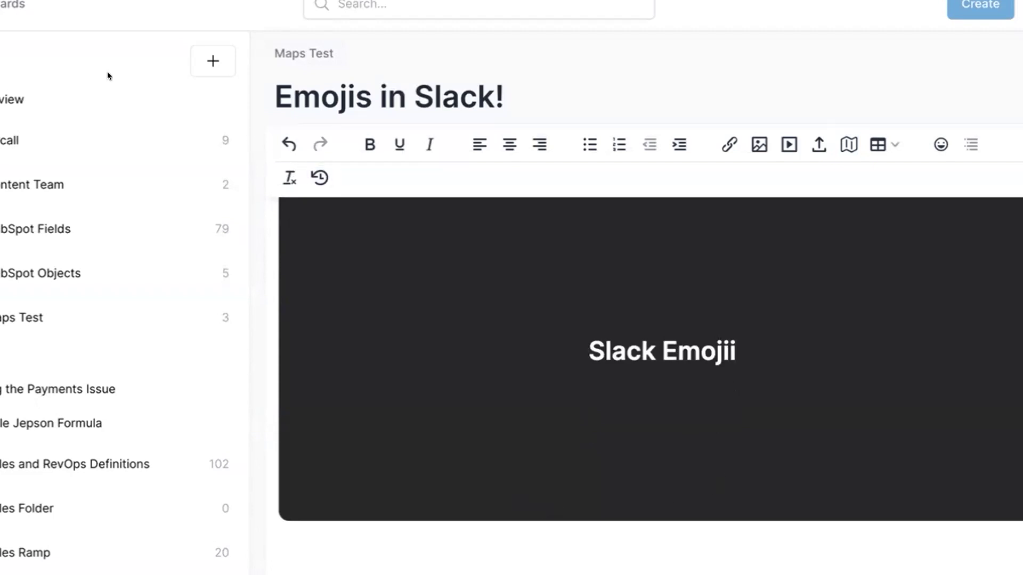
scroll(827, 213, "up", 3)
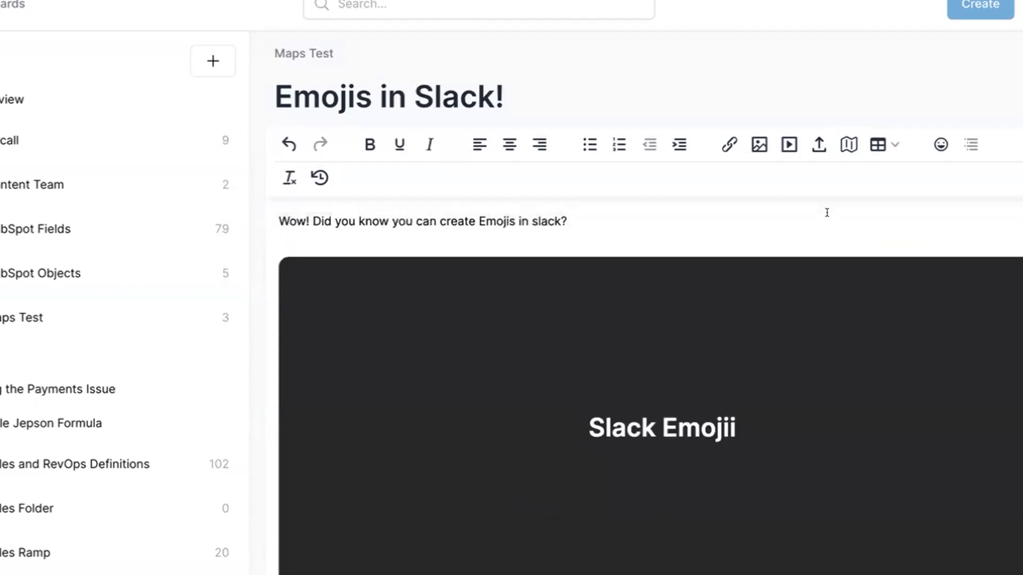
left_click(980, 9)
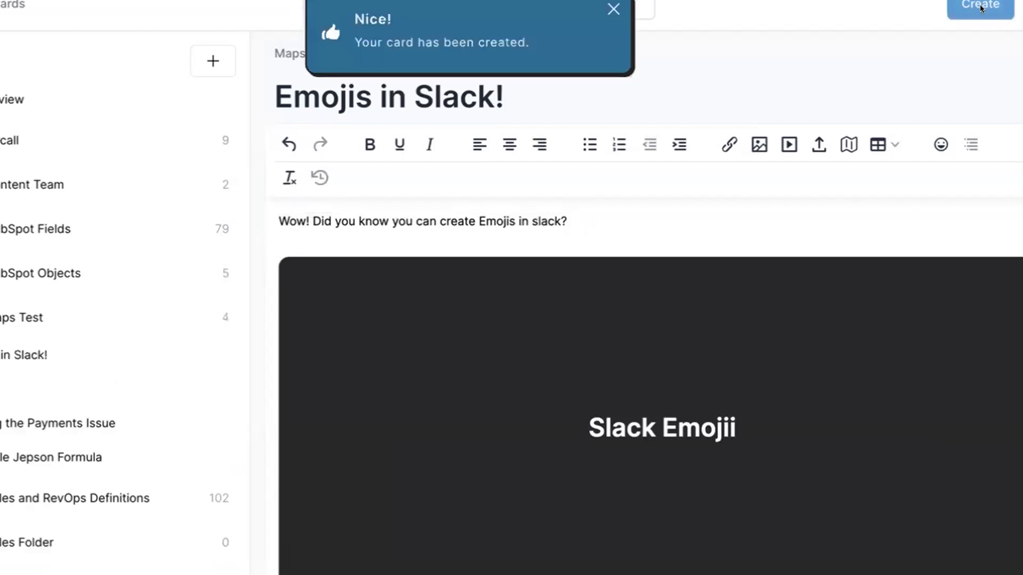
- Start the Slack Emojii map in the created card and walk through its steps up to the Save step
left_click(666, 445)
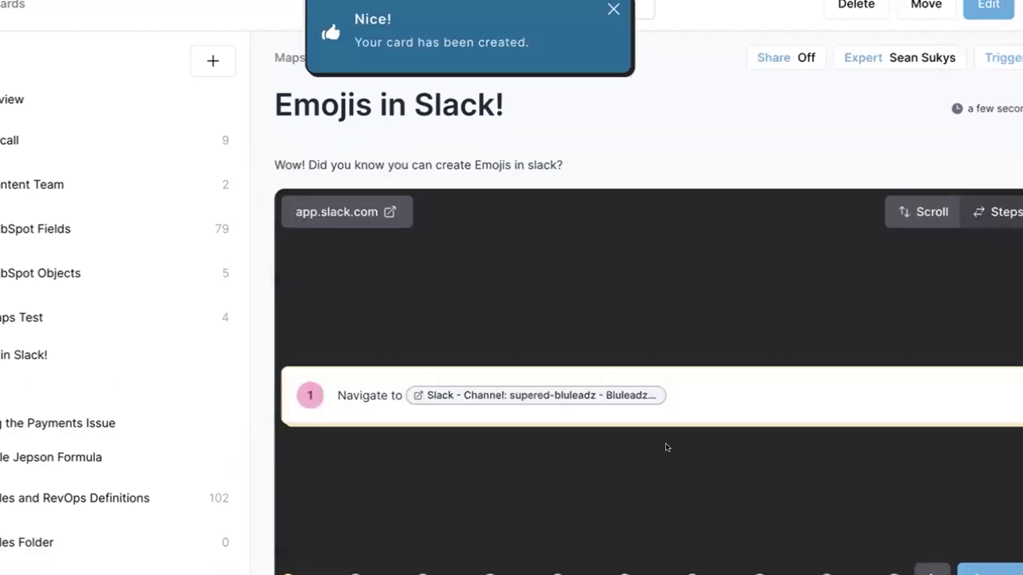
left_click(985, 569)
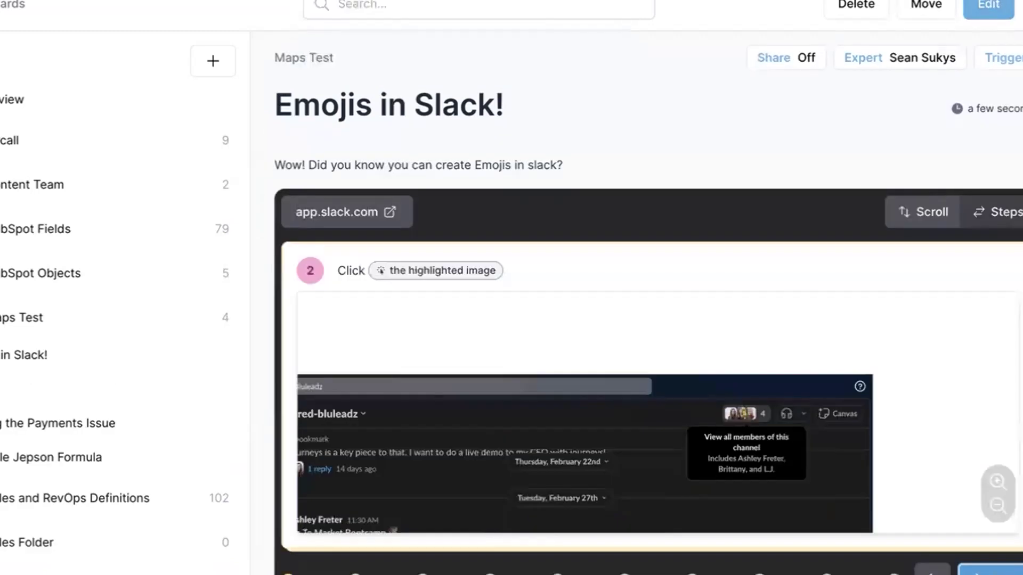
left_click(735, 418)
left_click(658, 495)
left_click(658, 495)
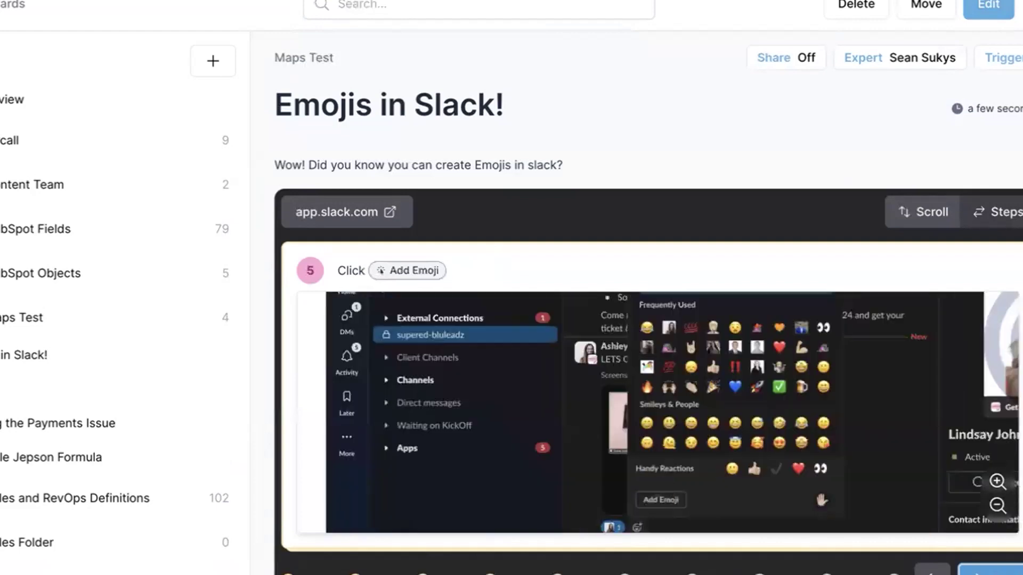
left_click(658, 496)
left_click(658, 496)
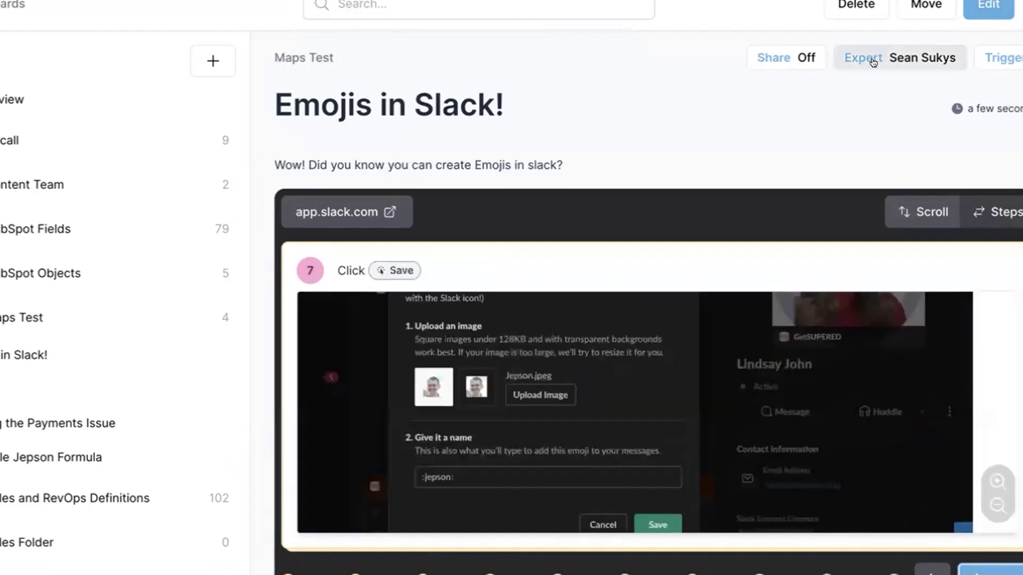
- Open the card's sharing options, keep link access at No access, and export the card as a PDF
left_click(802, 59)
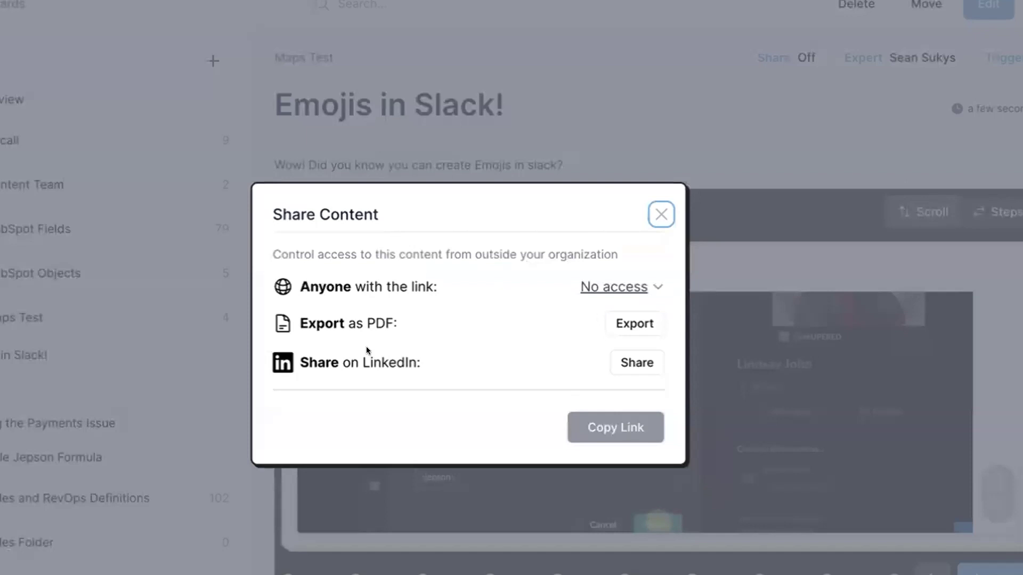
left_click(614, 288)
left_click(550, 348)
left_click(619, 320)
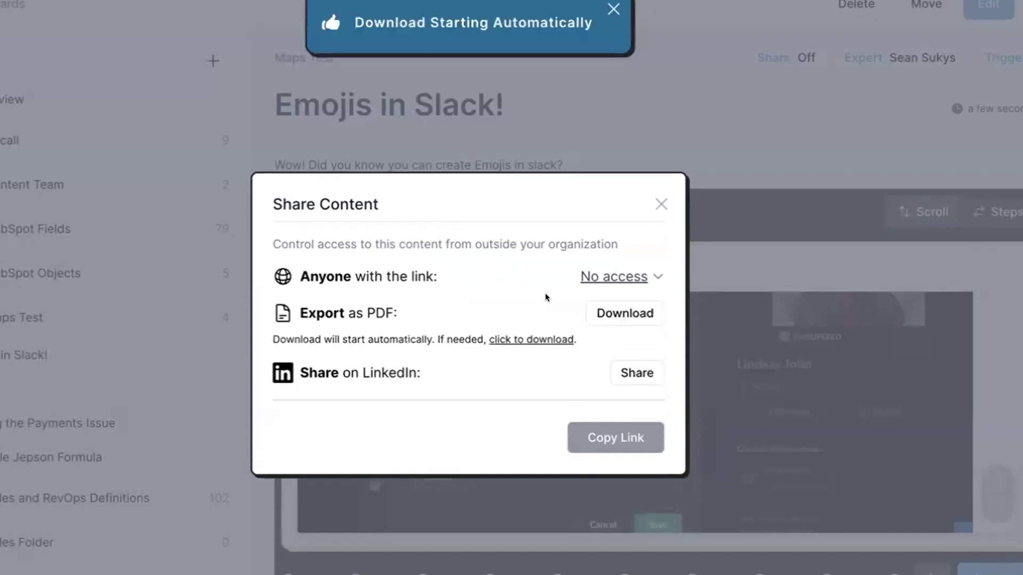
- Try the LinkedIn share for the card and set access for anyone with the link to Can view
left_click(626, 373)
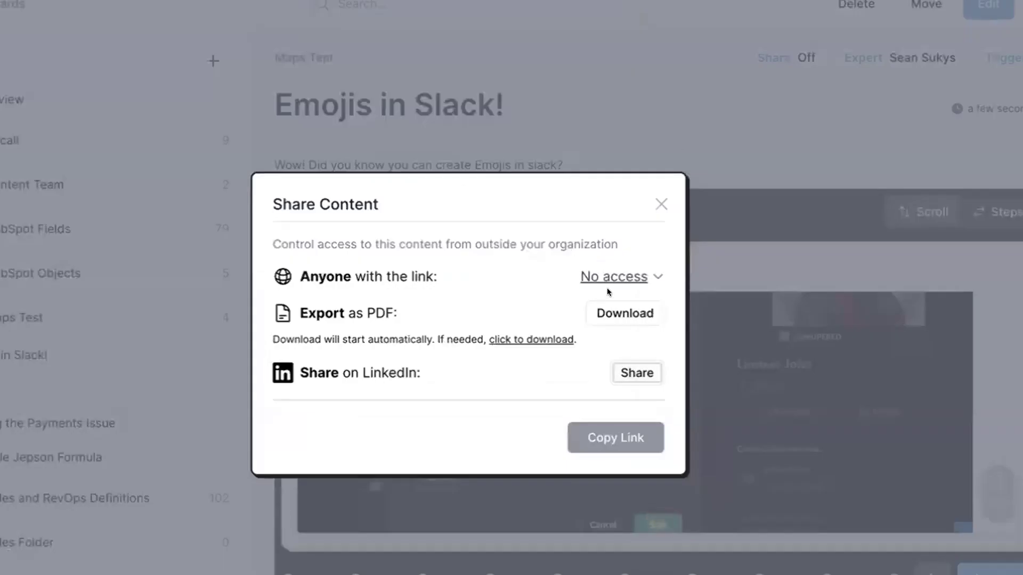
left_click(607, 290)
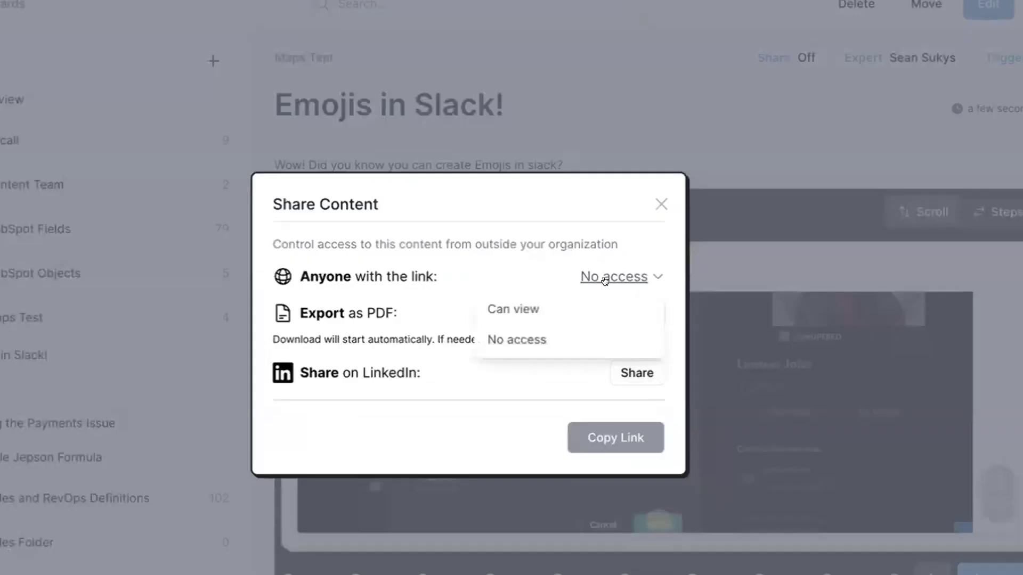
left_click(538, 339)
left_click(612, 277)
left_click(543, 311)
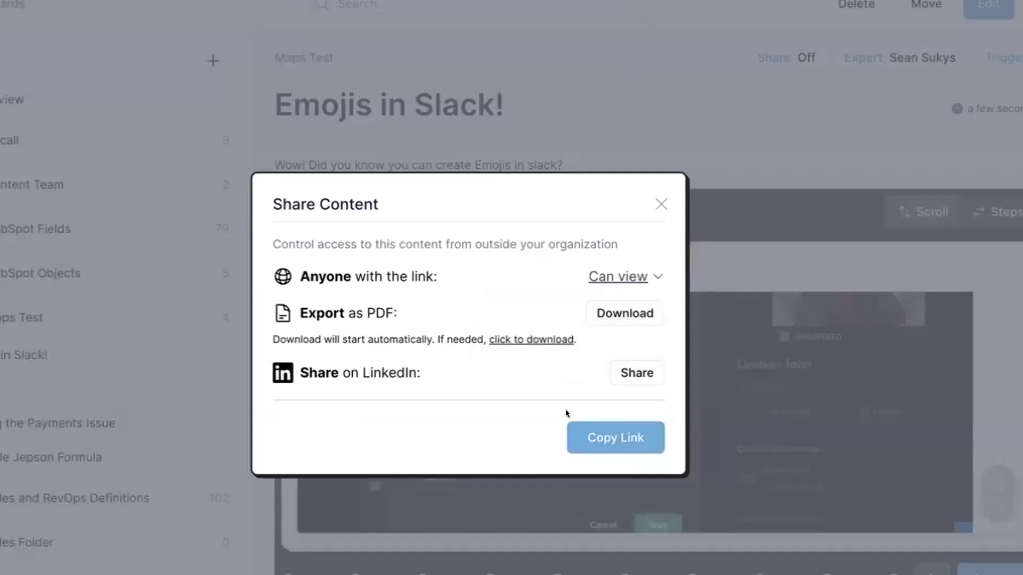